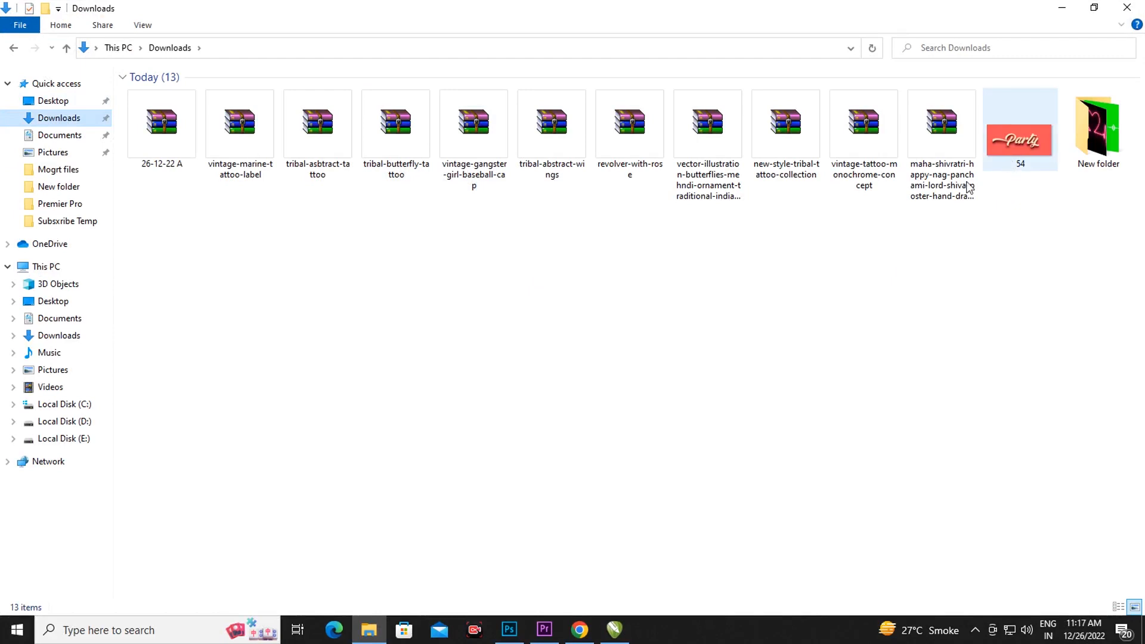
Extract the 26-12-22 A archive into the Downloads folder, entering the archive password.
click(161, 132)
right_click(158, 125)
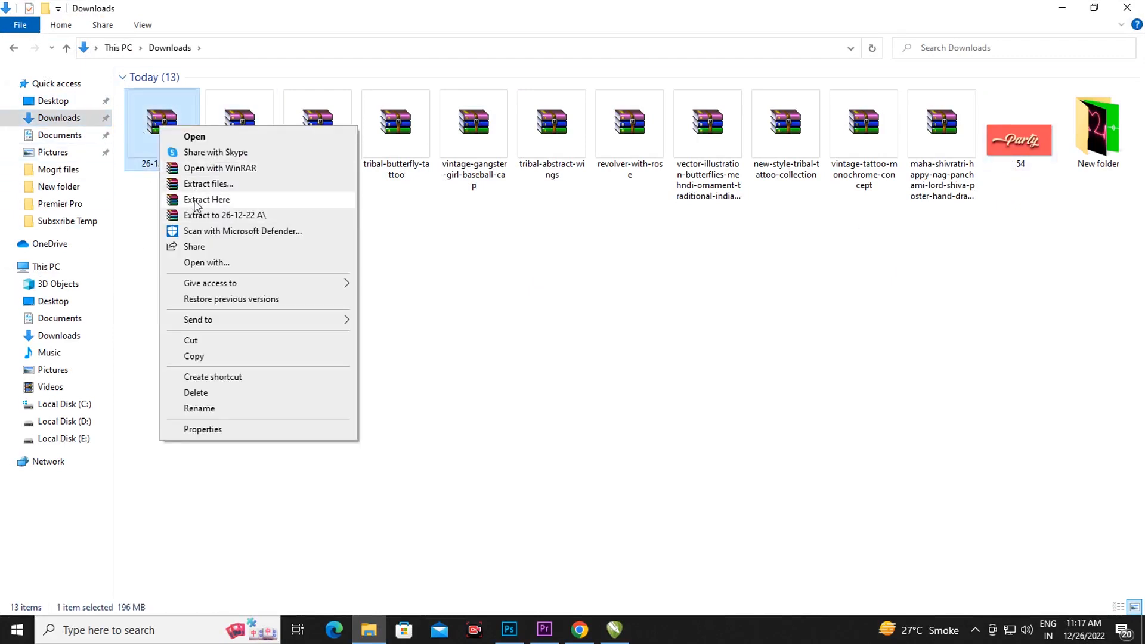
click(195, 196)
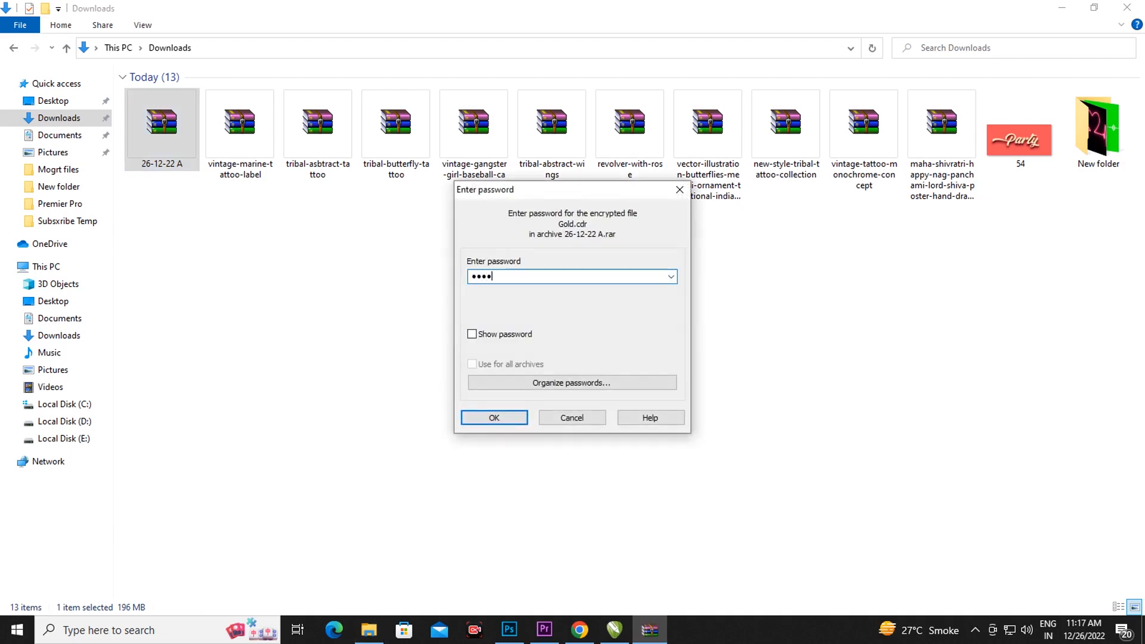
text(••)
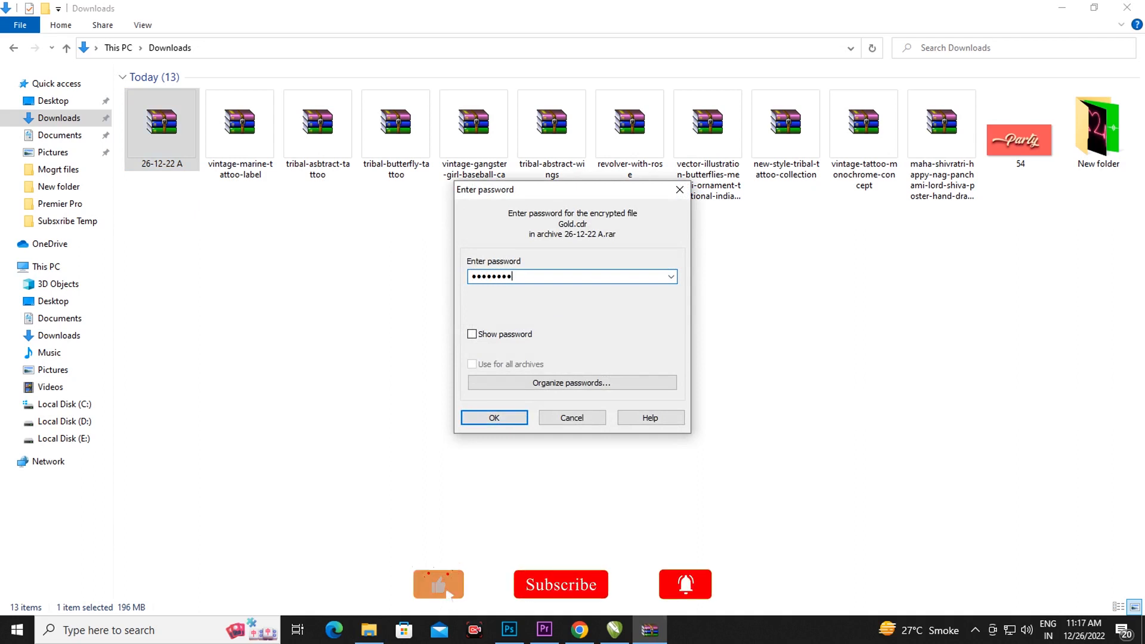
text(•)
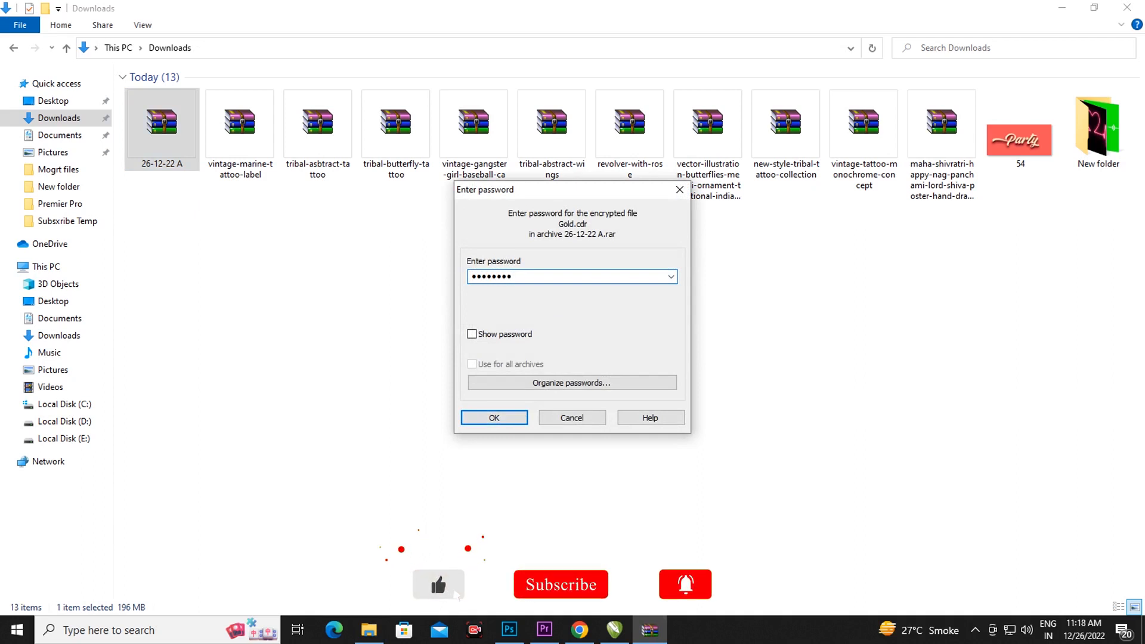
click(500, 419)
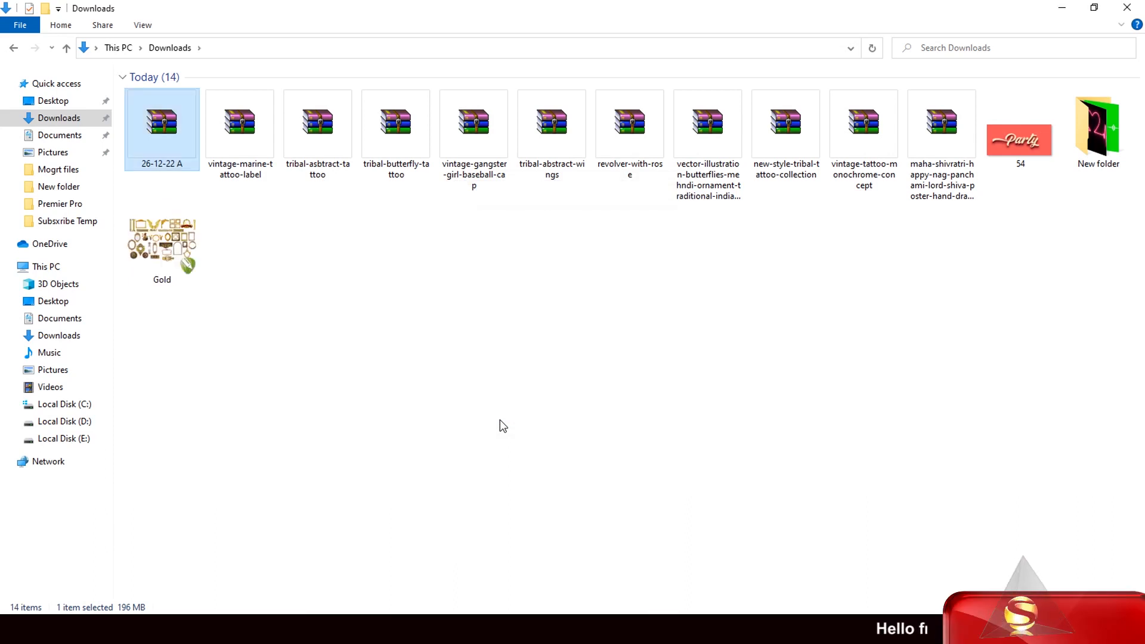
Open the extracted Gold file in CorelDRAW.
click(321, 305)
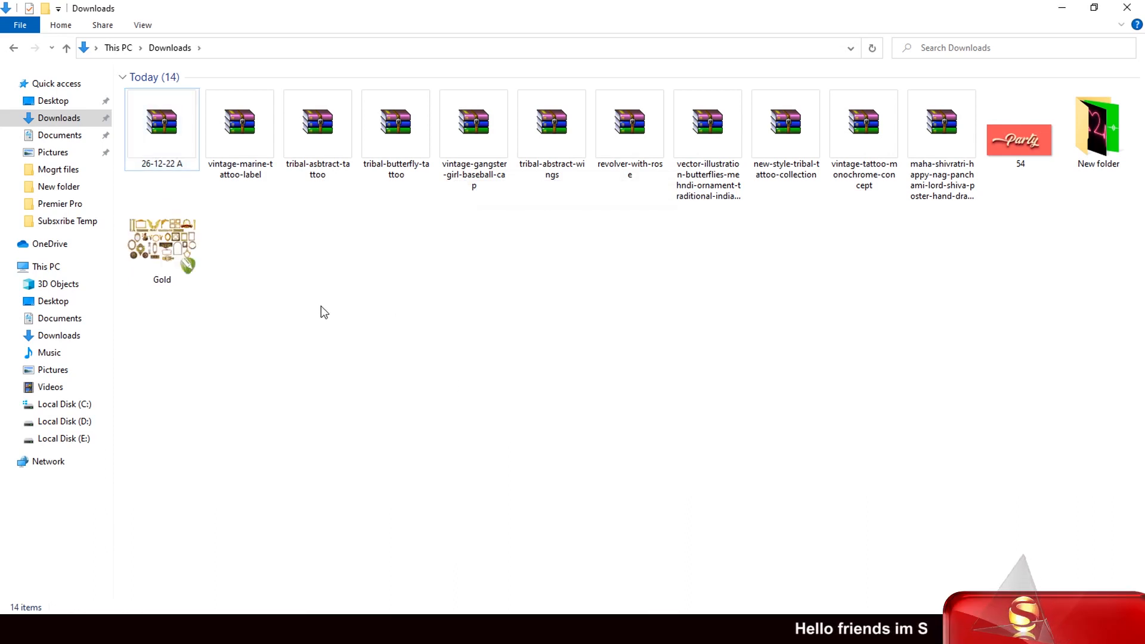
click(169, 261)
drag(298, 290, 479, 327)
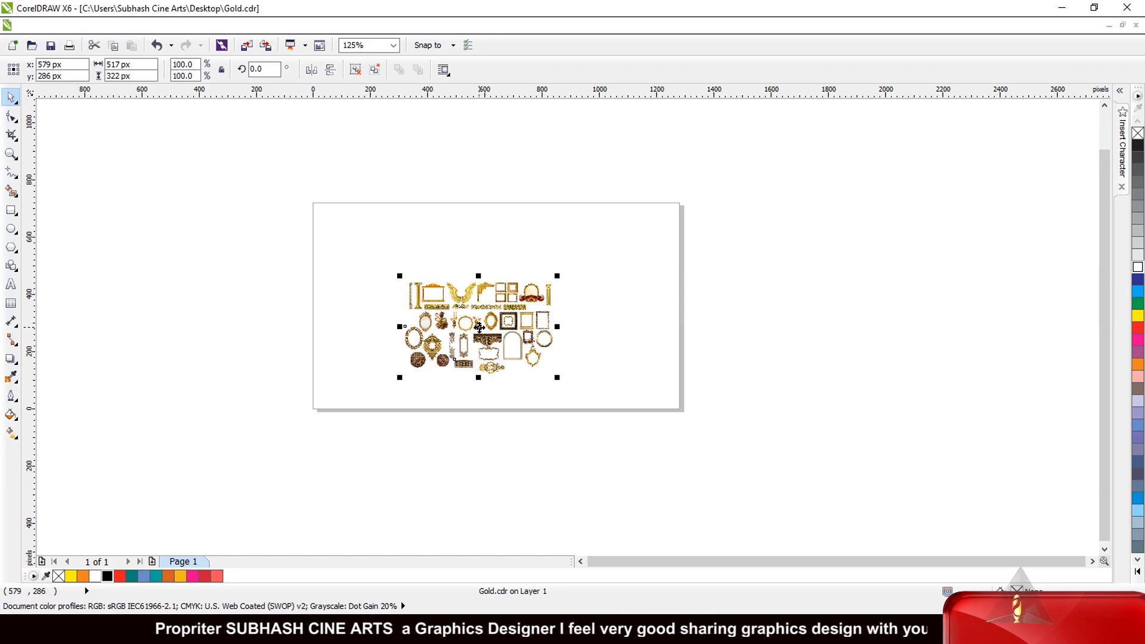
Move the gold clipart collection off the page to its left side and enlarge it proportionally to about 825 × 513 px.
scroll(447, 338, down, 2)
scroll(342, 316, up, 1)
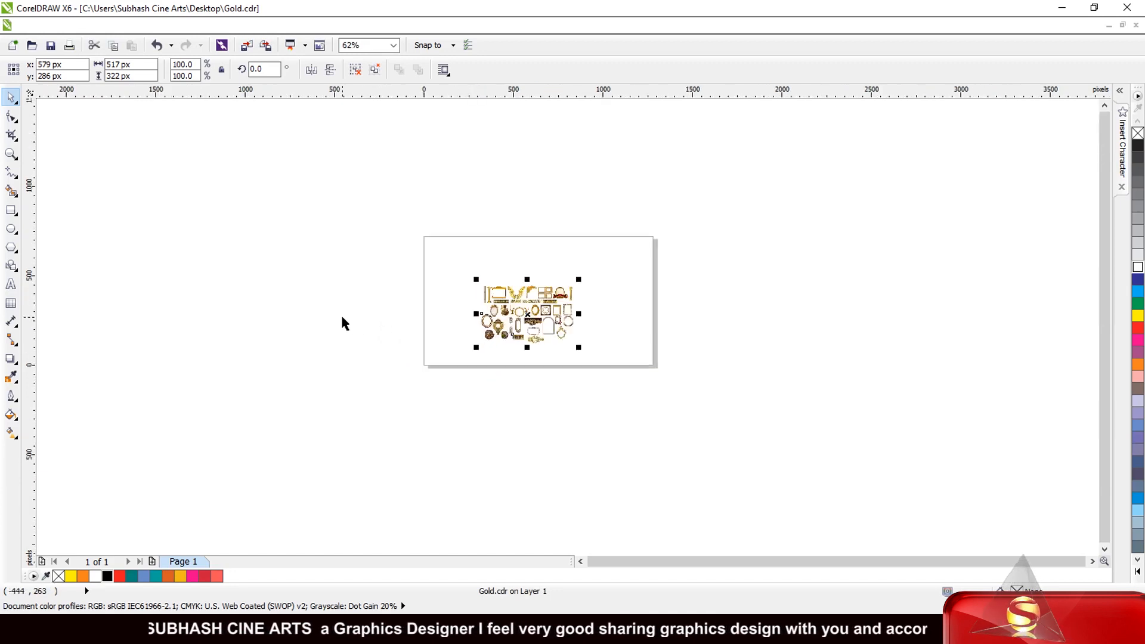
scroll(480, 295, up, 3)
scroll(566, 310, down, 2)
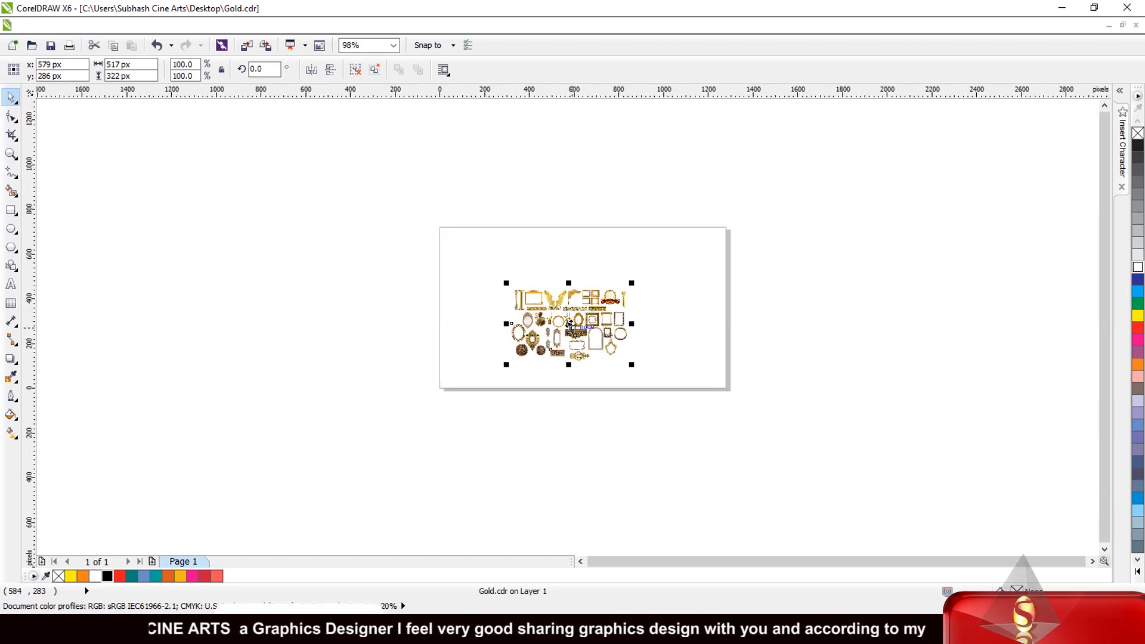
drag(544, 313, 297, 274)
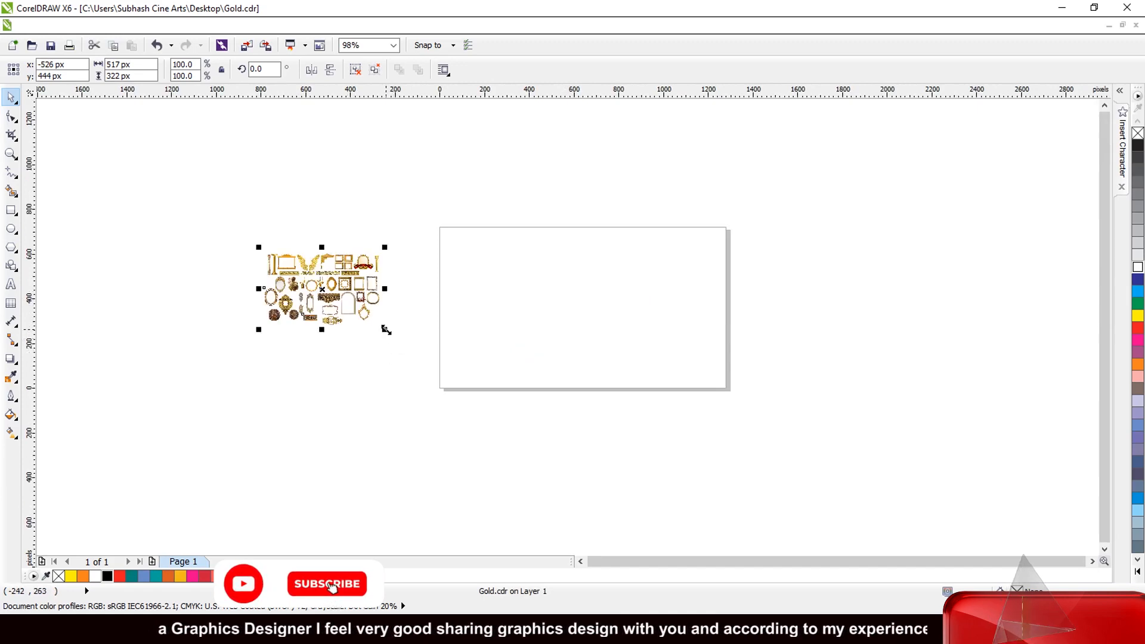
drag(386, 328, 420, 397)
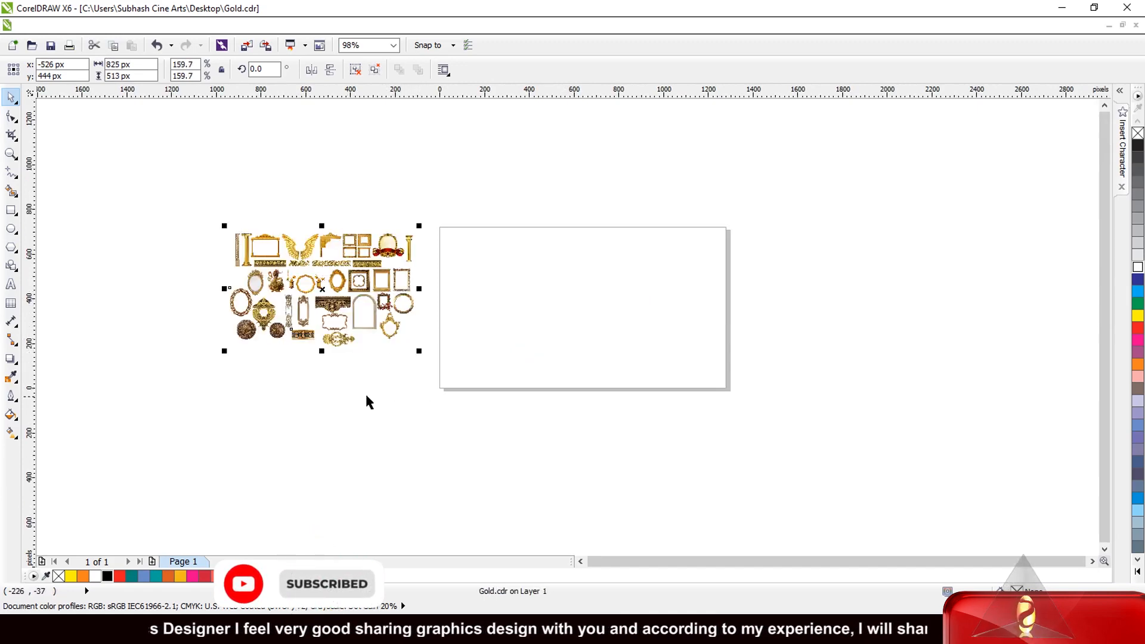
Ungroup the gold clipart collection into separate objects and clear the selection.
click(365, 392)
click(315, 284)
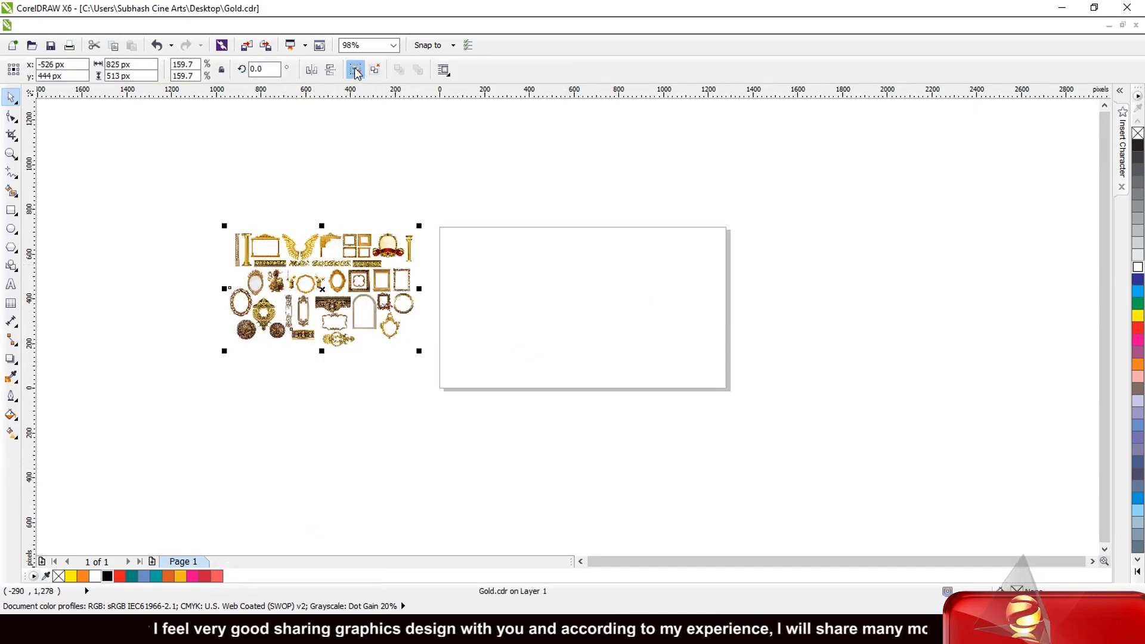
key(Escape)
Enlarge the golden wings over the page to about 1,293 × 919 px for inspection, and delete them.
drag(296, 260, 731, 442)
scroll(604, 298, up, 2)
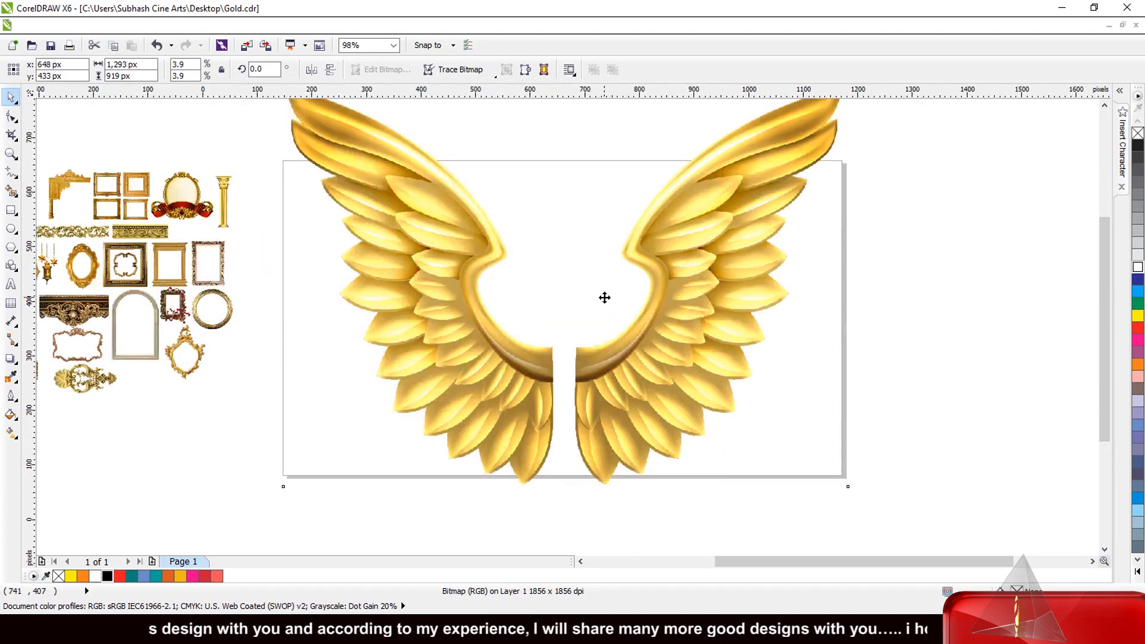
scroll(604, 298, down, 2)
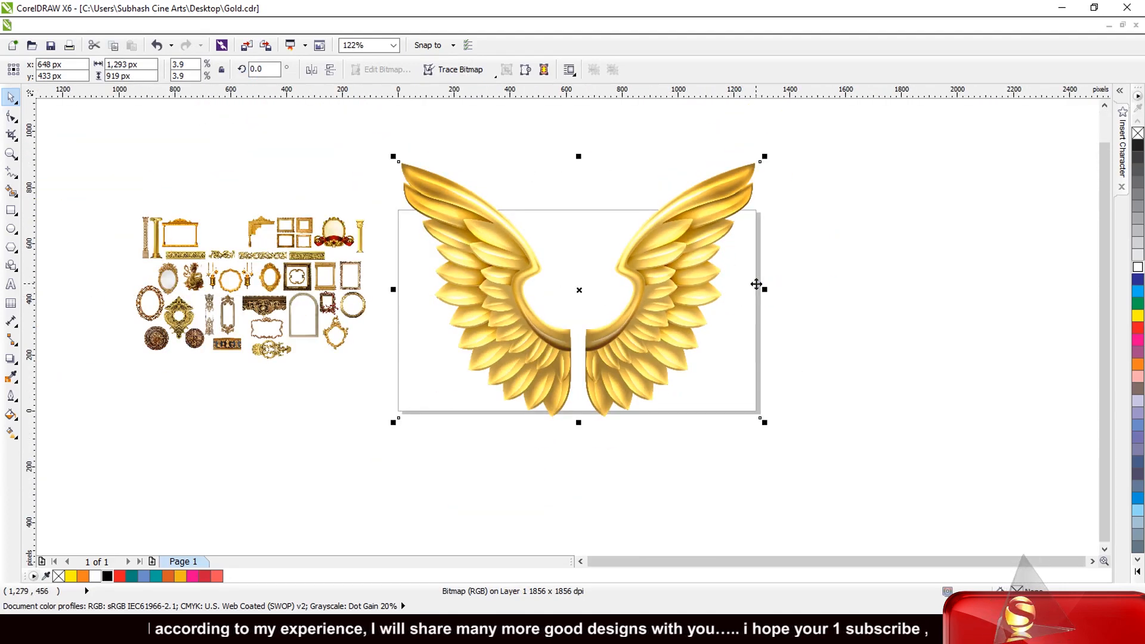
key(Delete)
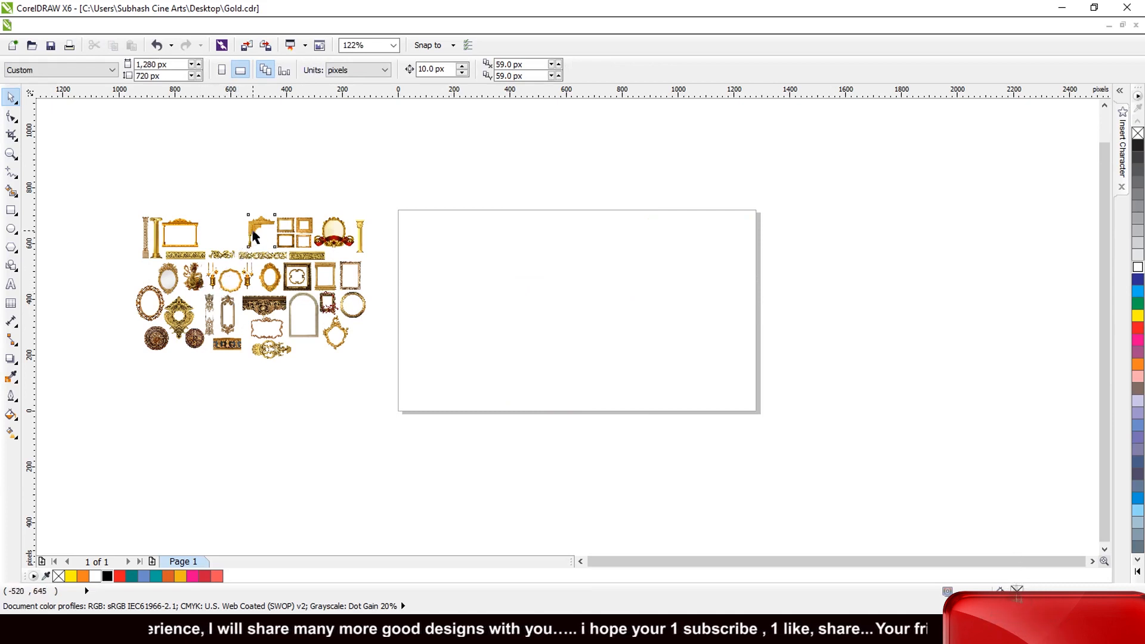
Enlarge the carved half-arch on the page to about 653 × 773 px and join a horizontally mirrored copy to its right side.
drag(253, 236, 676, 404)
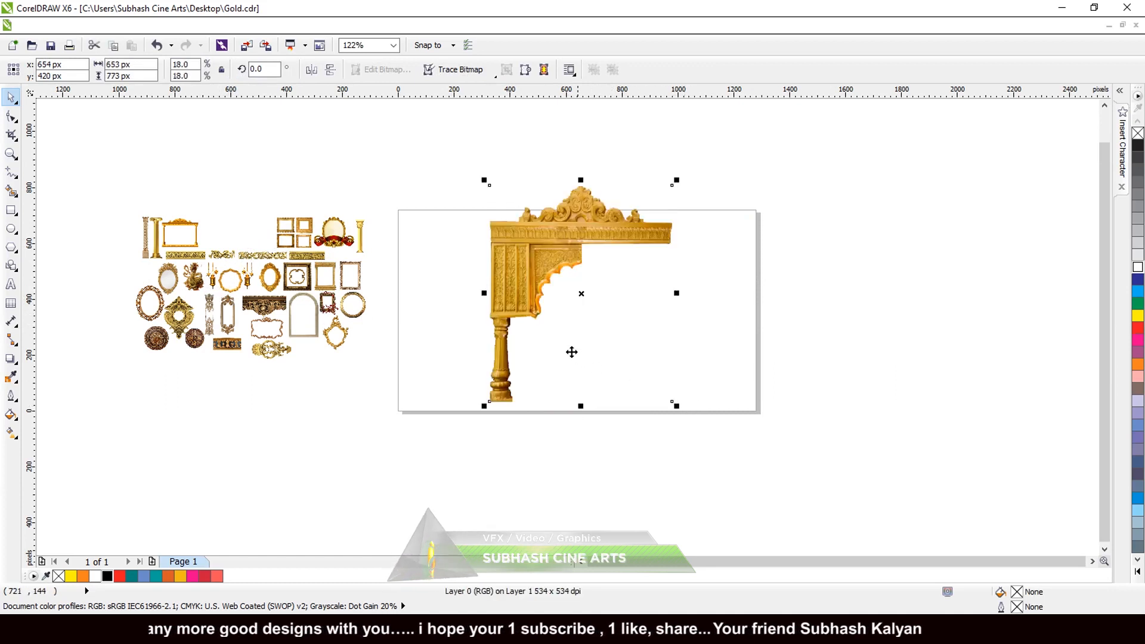
drag(581, 296, 761, 329)
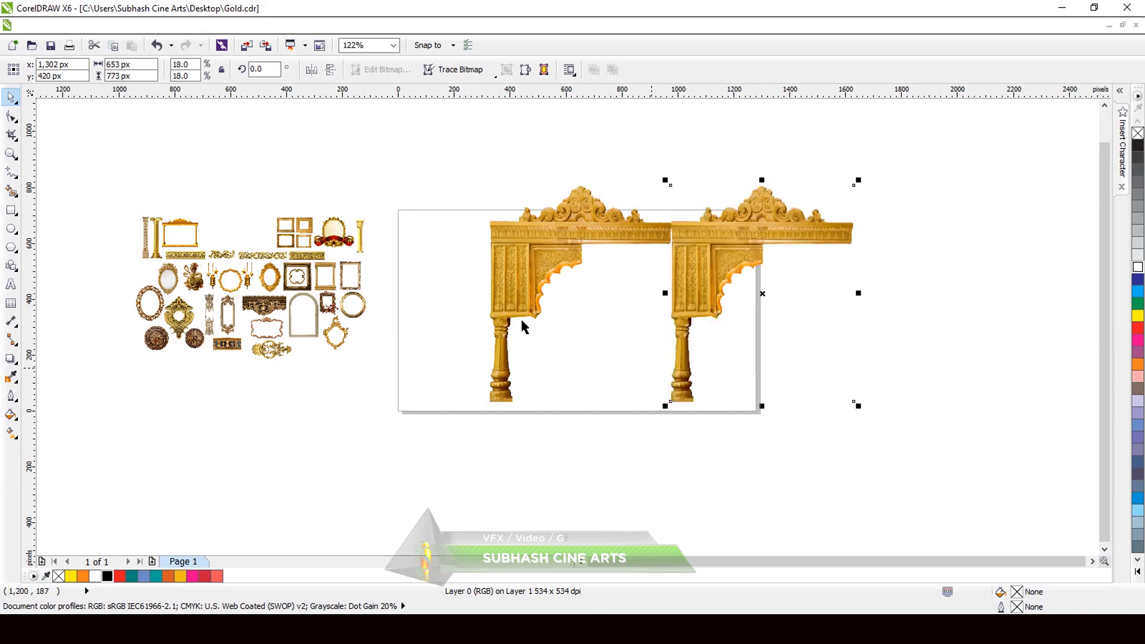
click(311, 69)
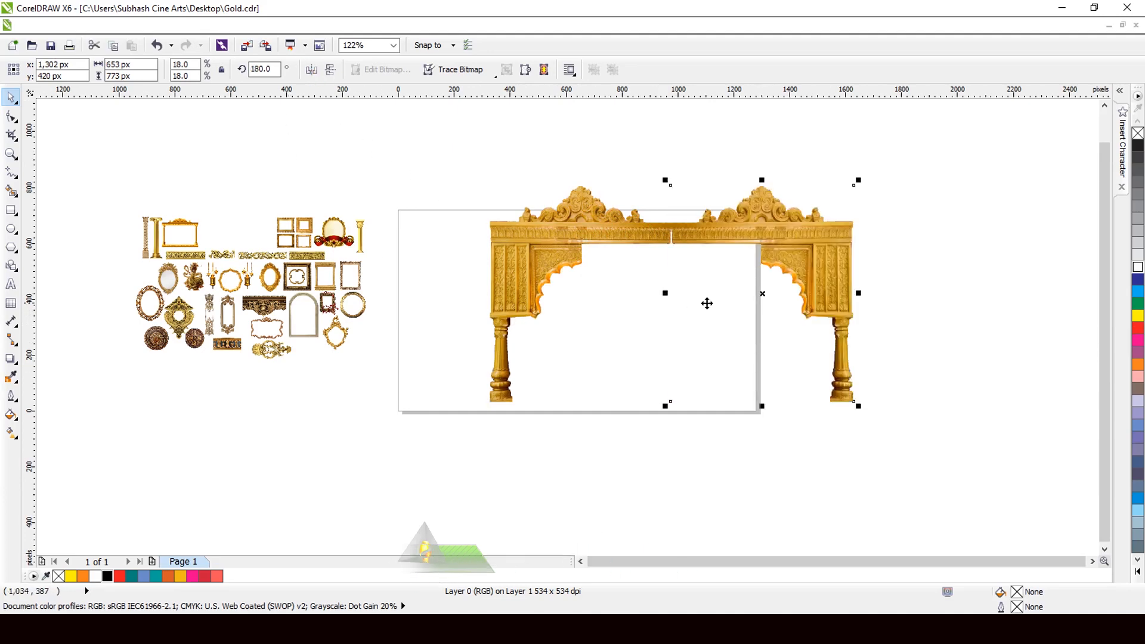
scroll(706, 303, up, 3)
drag(811, 266, 806, 269)
scroll(677, 234, down, 4)
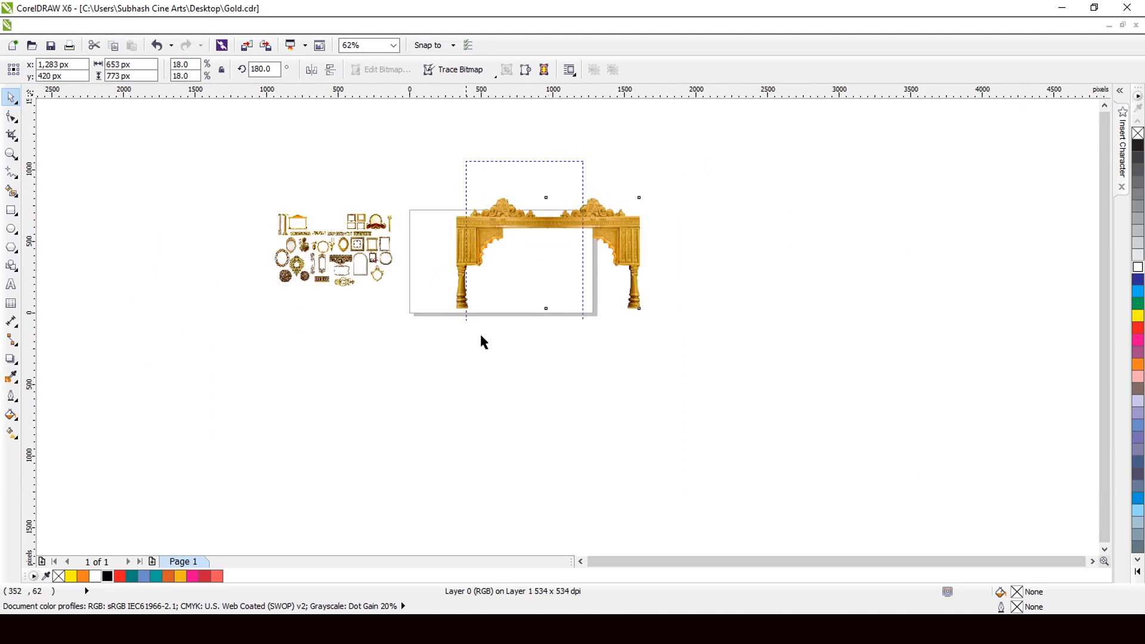
Select both halves of the carved arch and delete them.
drag(480, 337, 586, 350)
drag(707, 151, 591, 375)
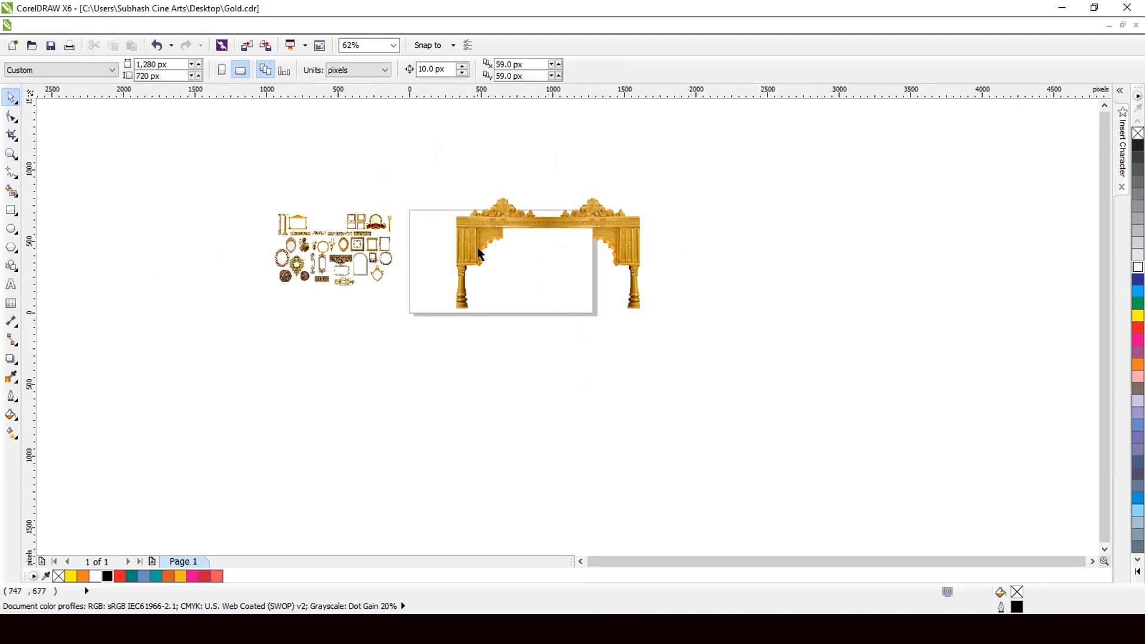
drag(413, 351, 421, 355)
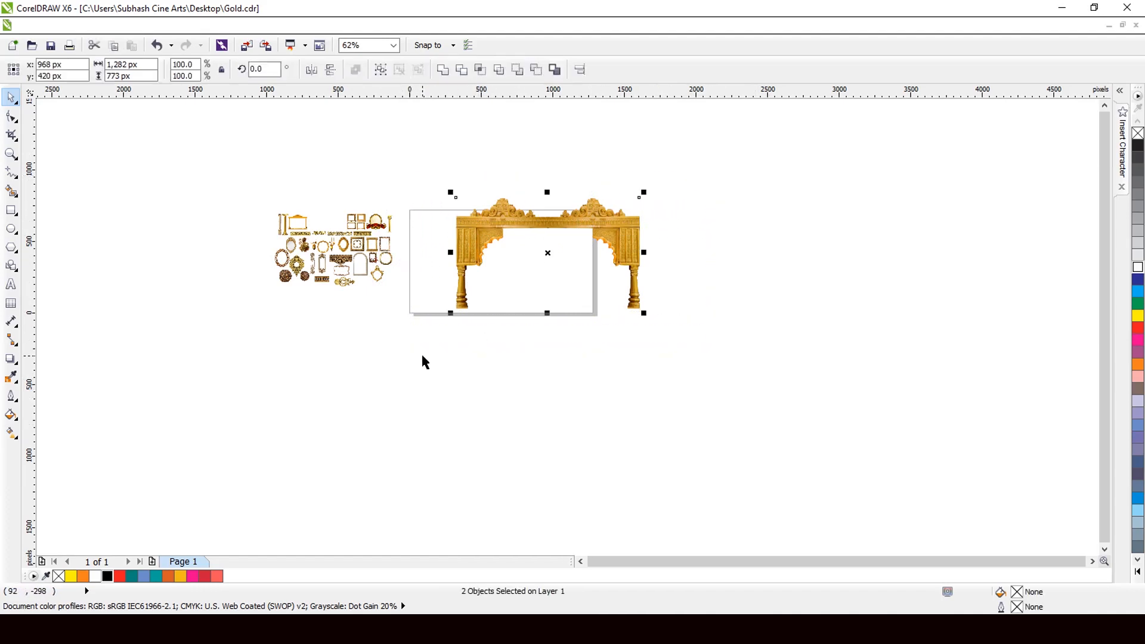
key(Delete)
Enlarge the golden pillared frame on the page to about 1,087 × 862 px for inspection, and delete it.
scroll(363, 251, up, 3)
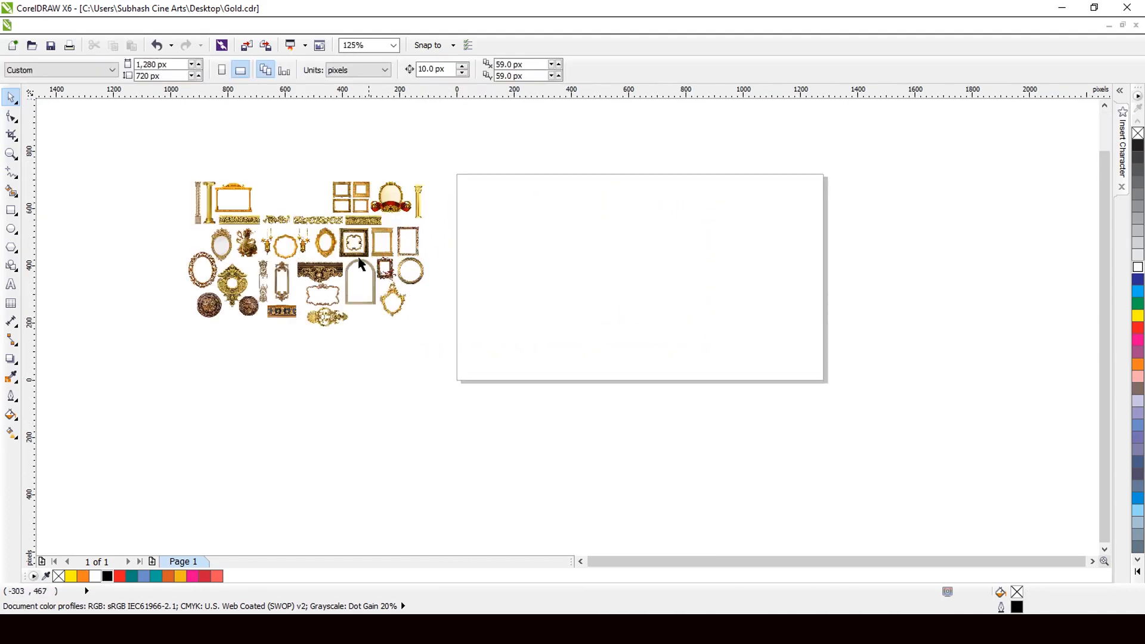
click(331, 257)
drag(251, 196, 772, 388)
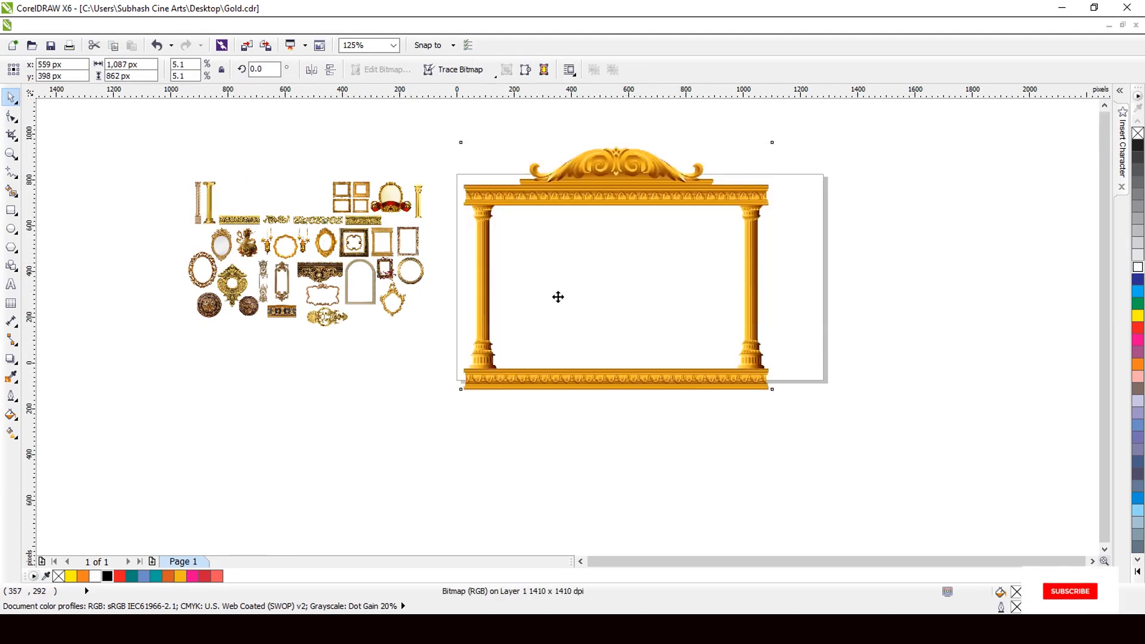
scroll(558, 297, down, 1)
drag(608, 281, 621, 275)
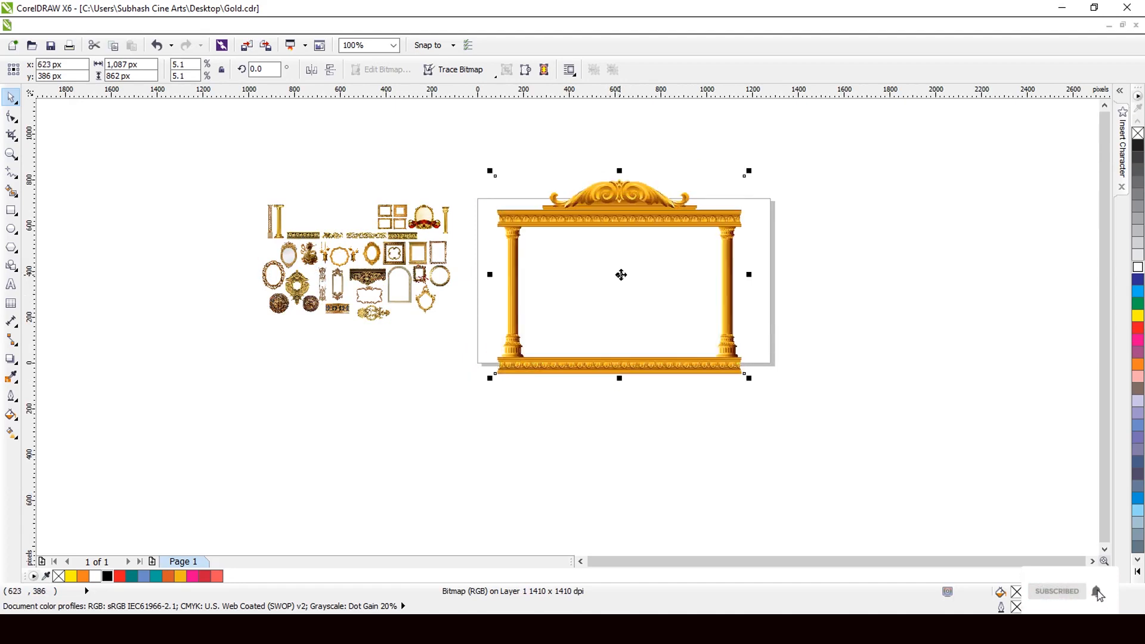
scroll(634, 269, up, 3)
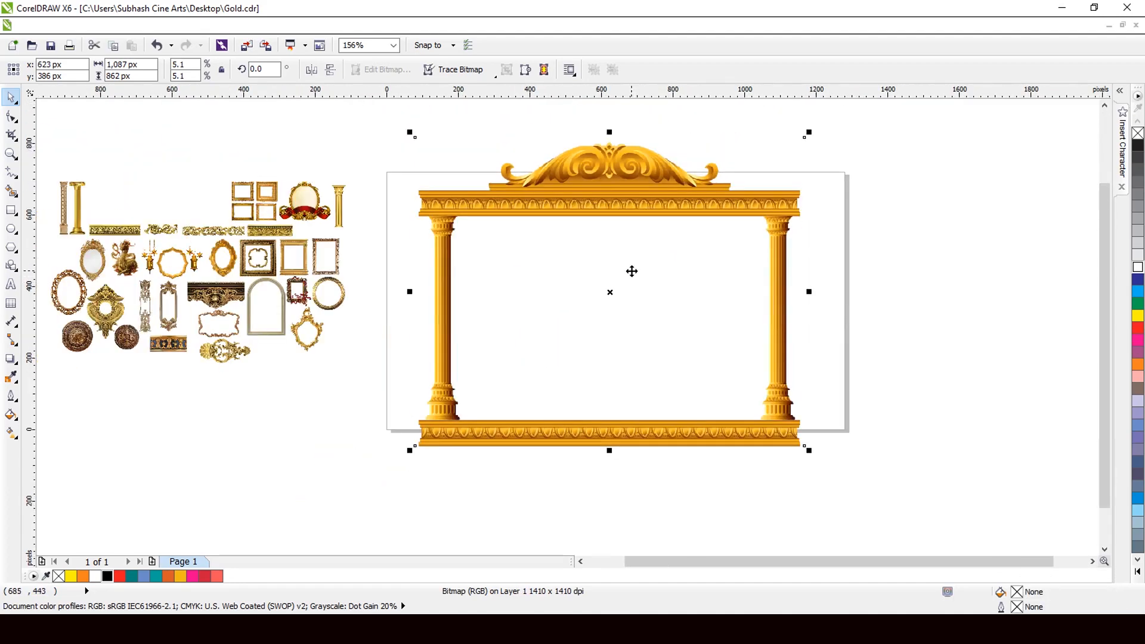
key(Delete)
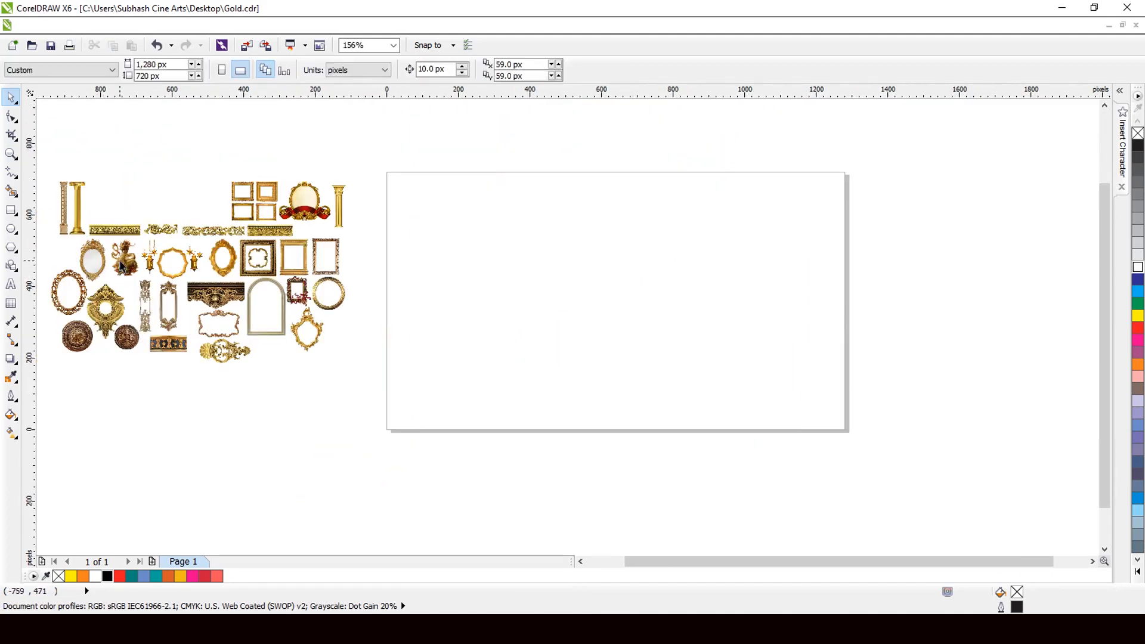
Delete the golden dragon after enlarging it on the page to about 754 × 1,040 px and flipping it horizontally twice.
drag(122, 266, 756, 493)
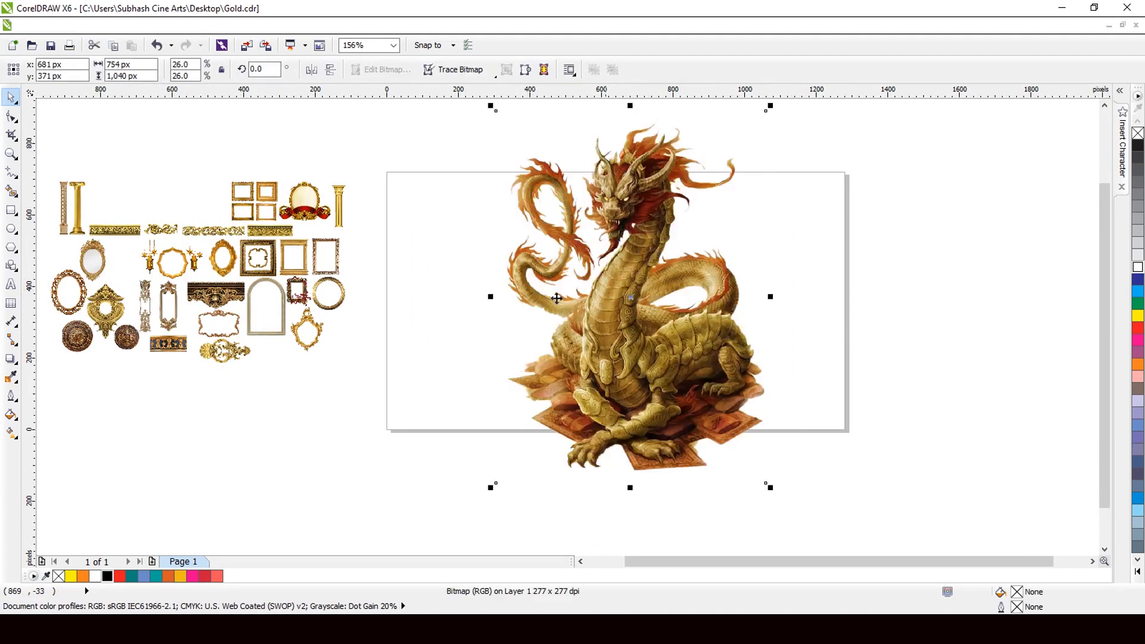
click(310, 69)
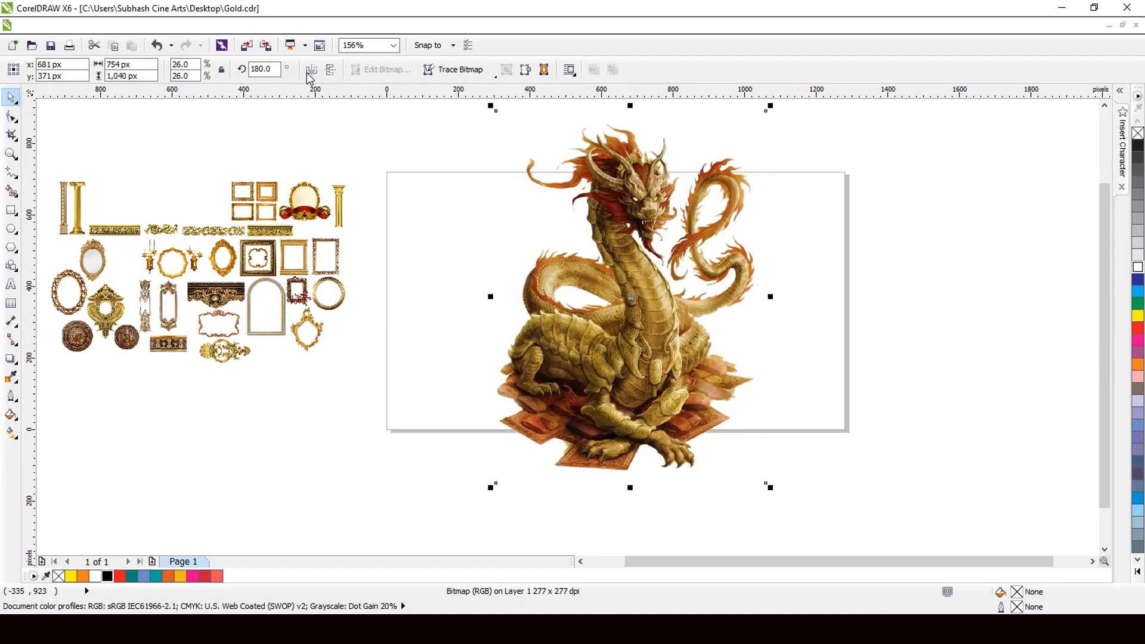
click(311, 69)
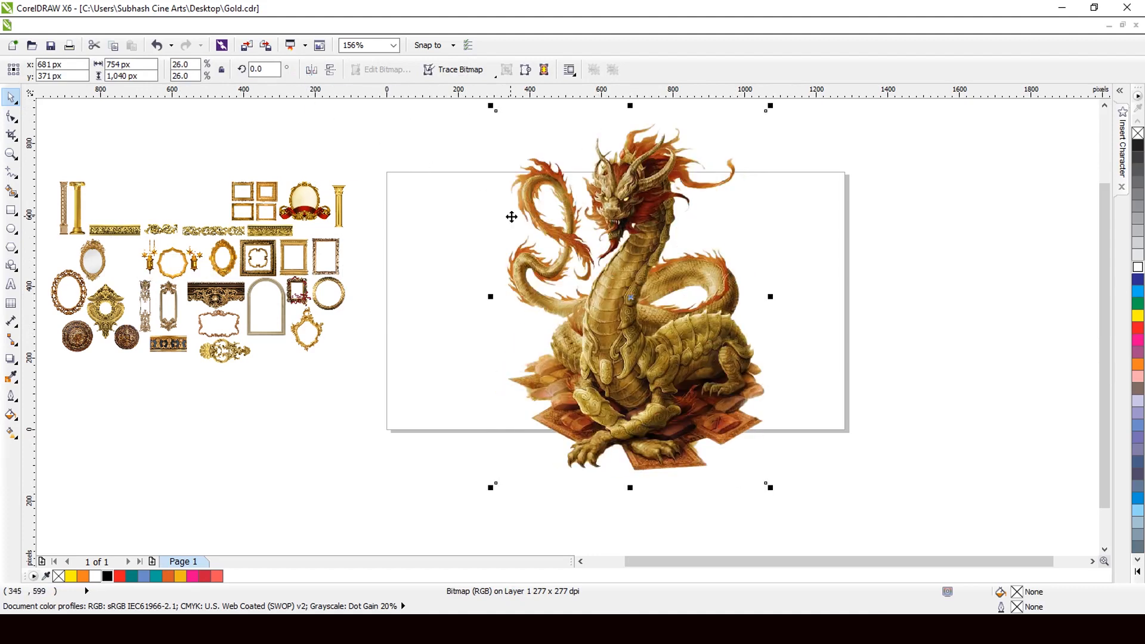
key(Delete)
Enlarge the carved shell bracket ornament on the page to about 1,072 × 520 px for inspection, and delete it.
drag(216, 295, 810, 343)
drag(689, 242, 702, 296)
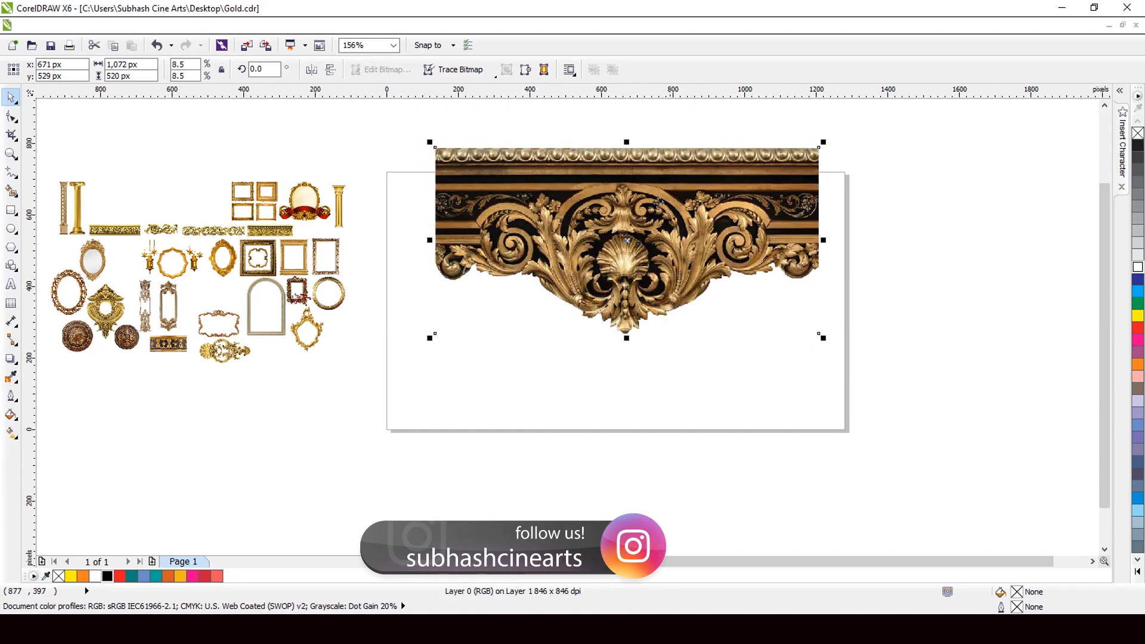
scroll(646, 188, up, 5)
scroll(632, 201, down, 5)
scroll(609, 233, down, 2)
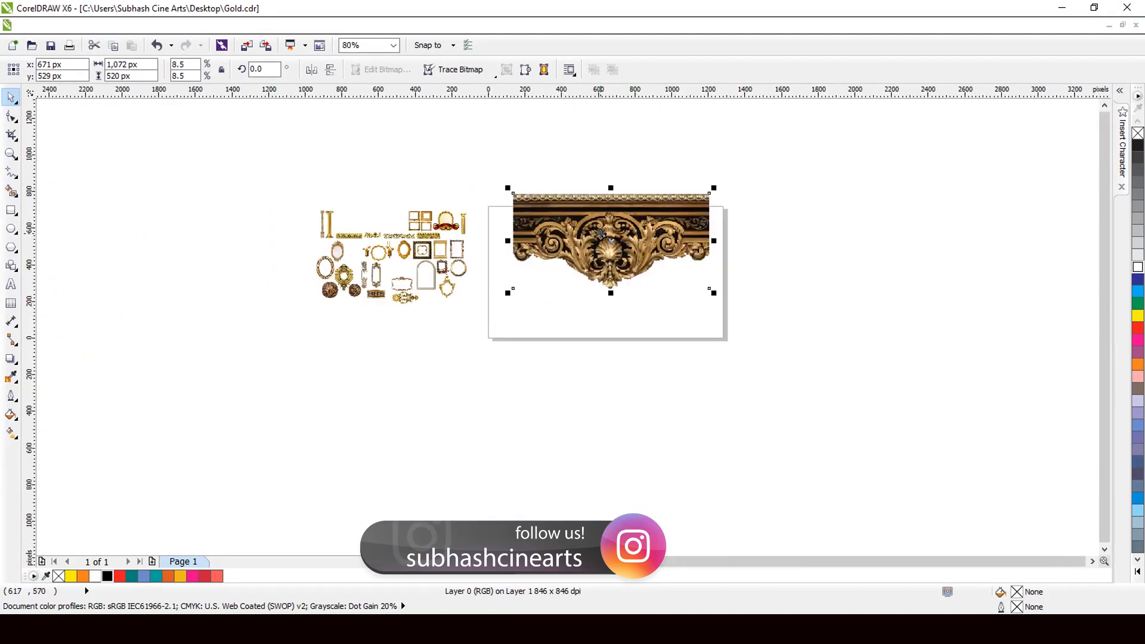
key(Delete)
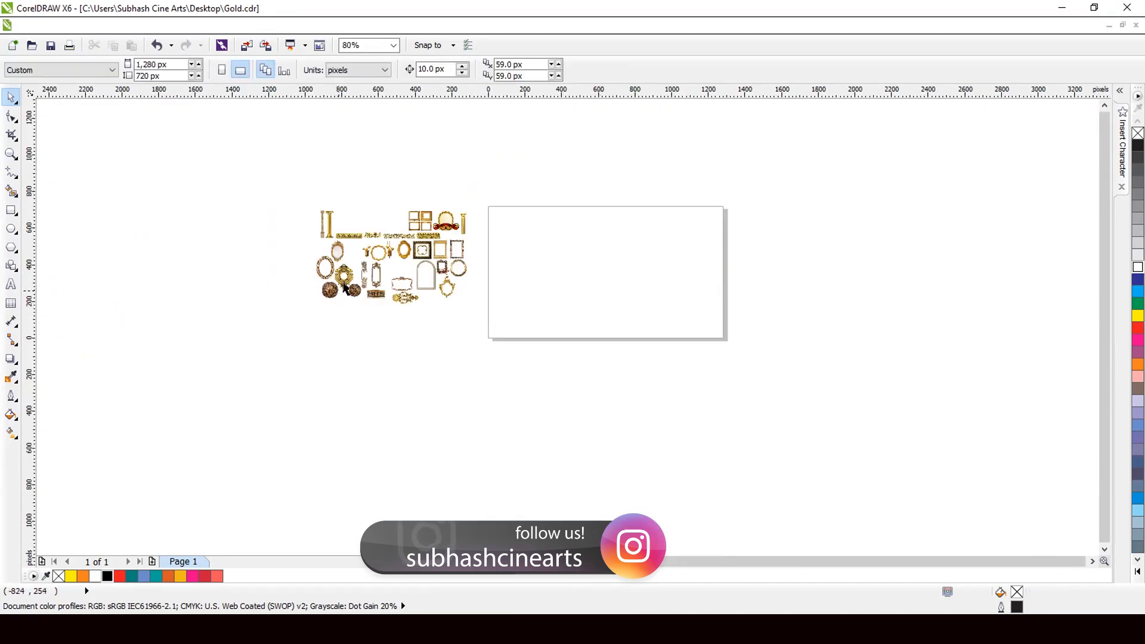
Select the two columns of the collection together, enlarge them over the page to about 1,427 × 1,719 px and inspect their capitals.
click(335, 222)
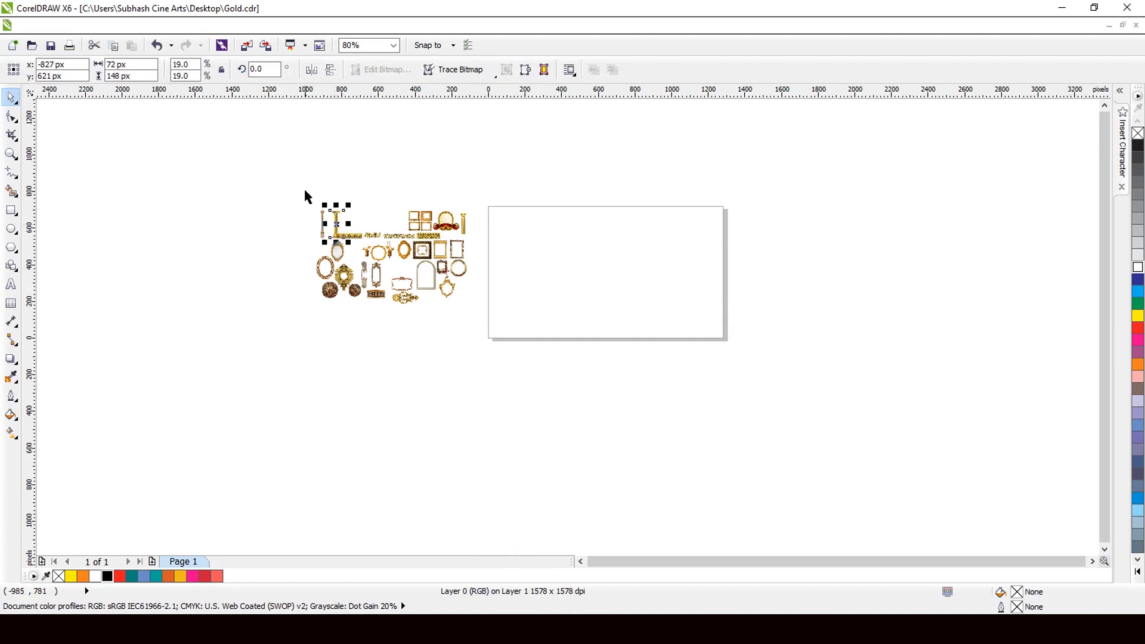
drag(305, 190, 766, 419)
scroll(603, 392, down, 2)
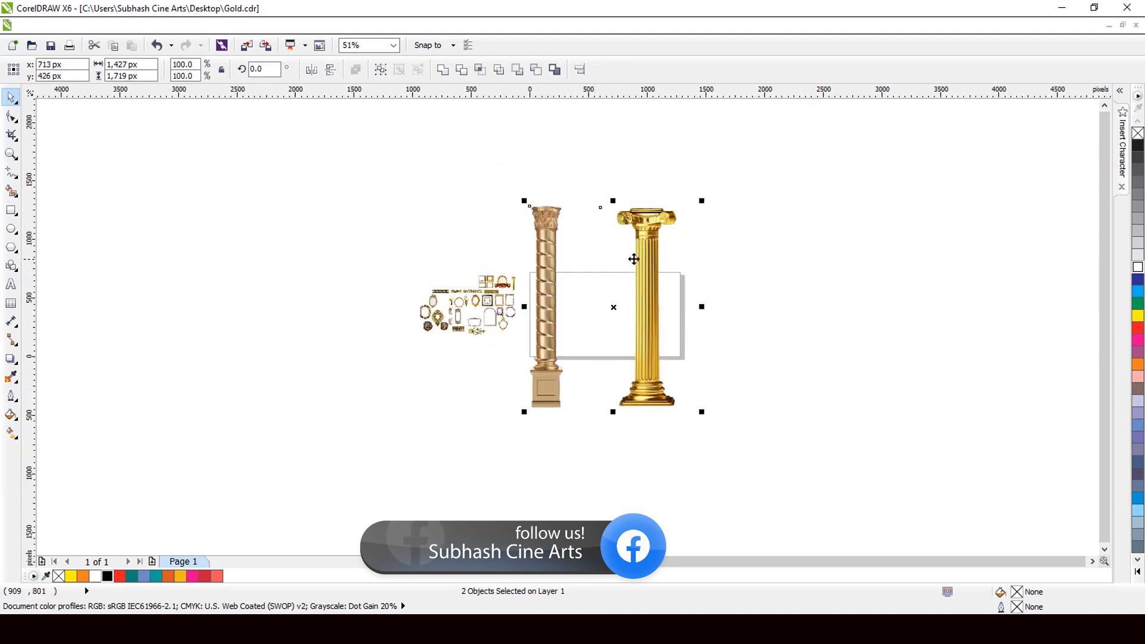
scroll(618, 230, up, 6)
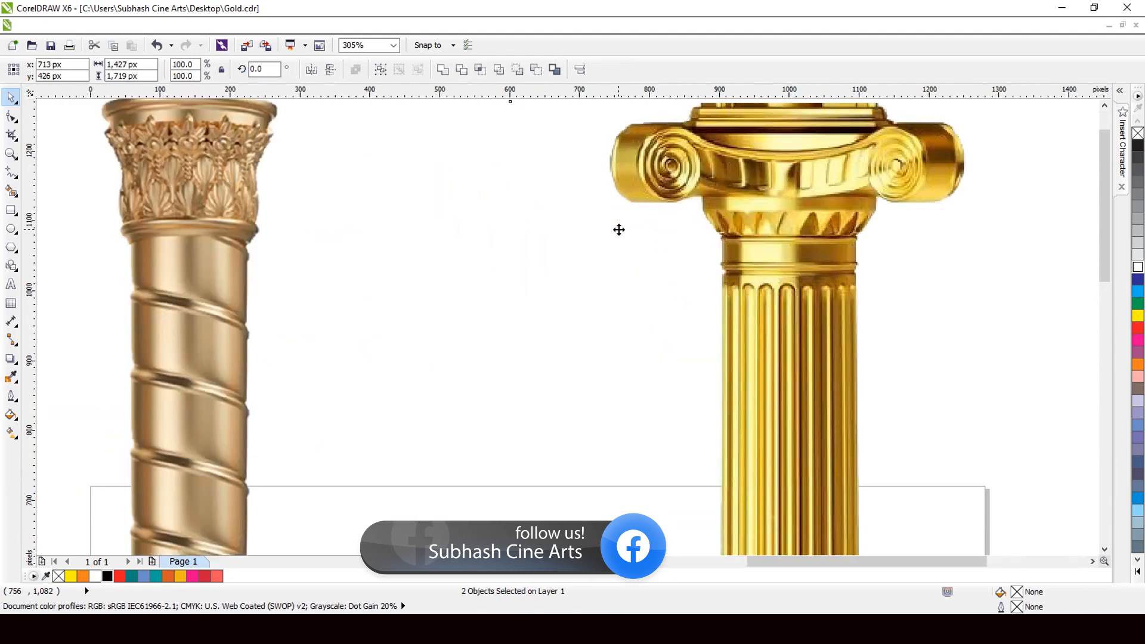
Delete the two enlarged columns.
scroll(618, 230, down, 2)
scroll(606, 228, down, 4)
key(Delete)
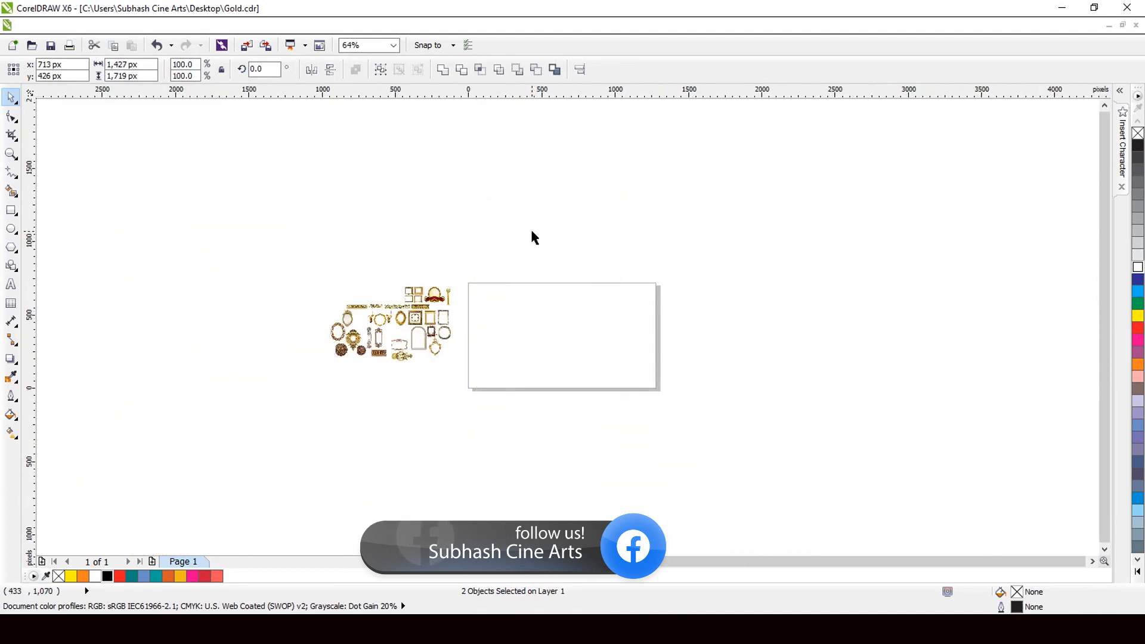
Move the golden knotwork border strip onto the page's upper-left corner and enlarge it to about 440 × 97 px.
scroll(389, 334, up, 5)
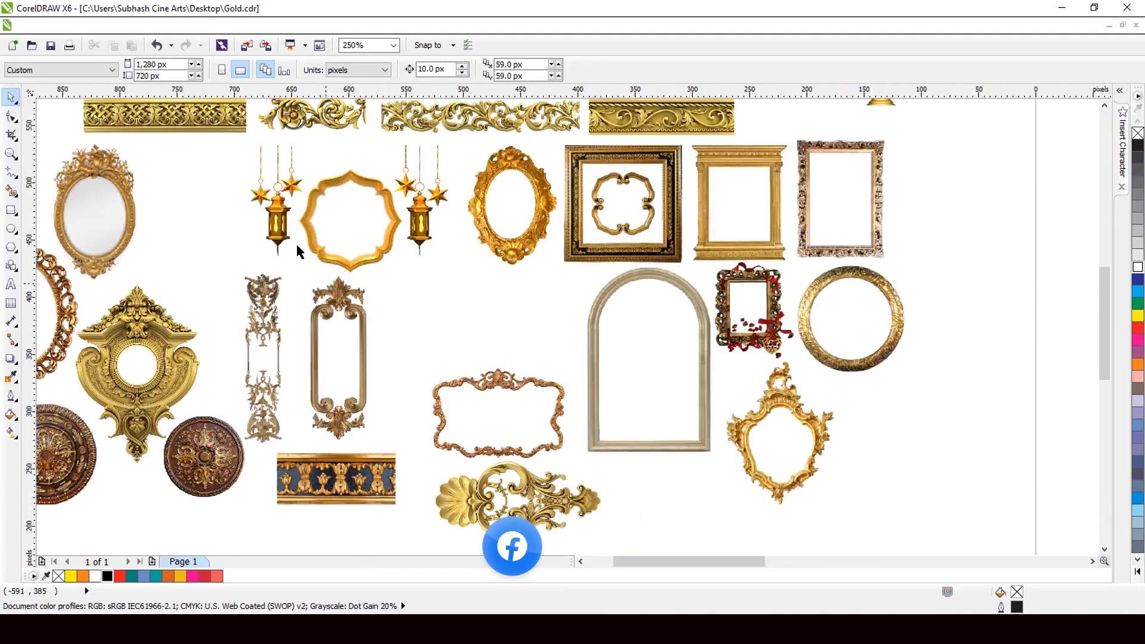
drag(367, 182, 778, 169)
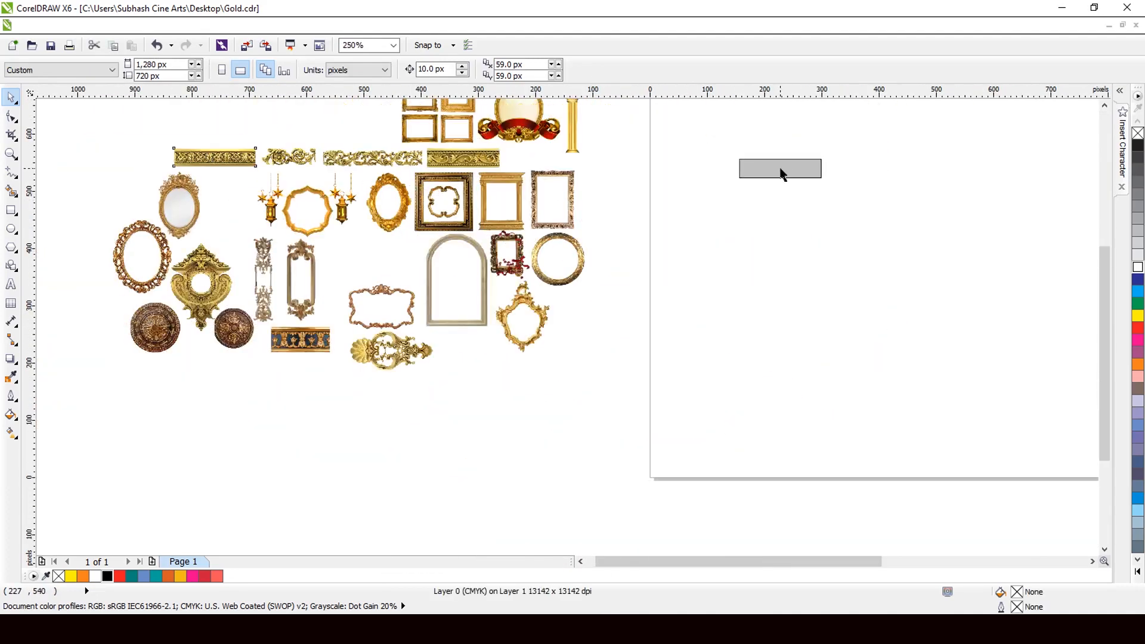
scroll(393, 227, down, 4)
scroll(467, 206, up, 5)
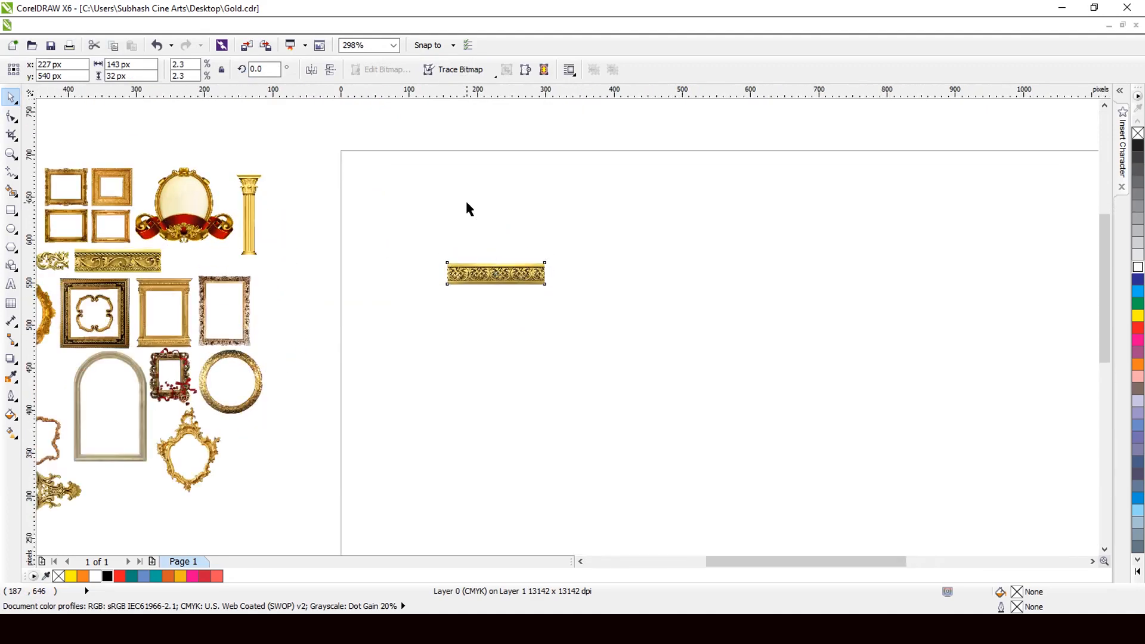
drag(490, 303, 640, 328)
scroll(277, 244, down, 2)
scroll(413, 219, up, 2)
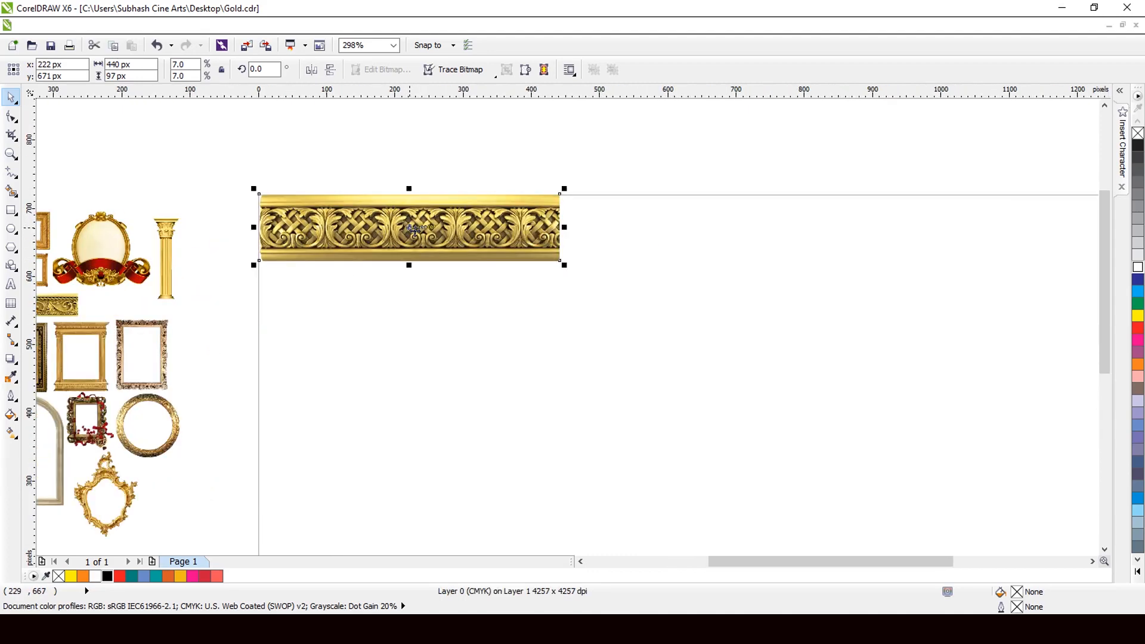
Duplicate the knotwork strip end to end, mirror the copy horizontally, and duplicate the pair to extend the border to about 1,753 px.
drag(414, 230, 708, 237)
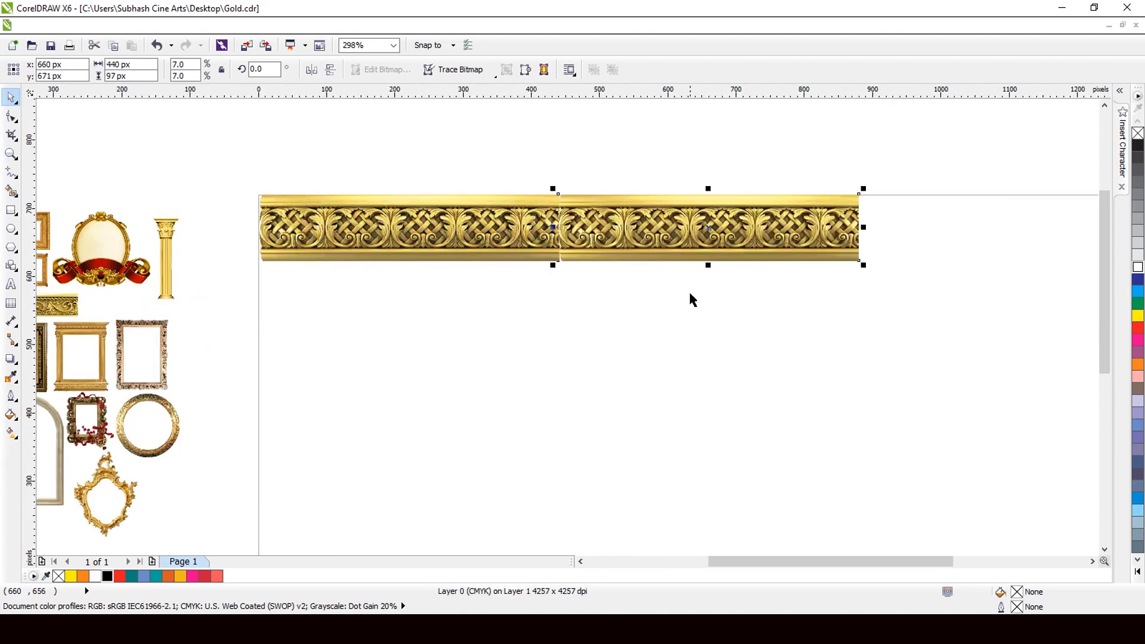
click(311, 69)
scroll(330, 202, down, 2)
drag(272, 169, 611, 264)
drag(540, 220, 845, 242)
scroll(621, 210, down, 1)
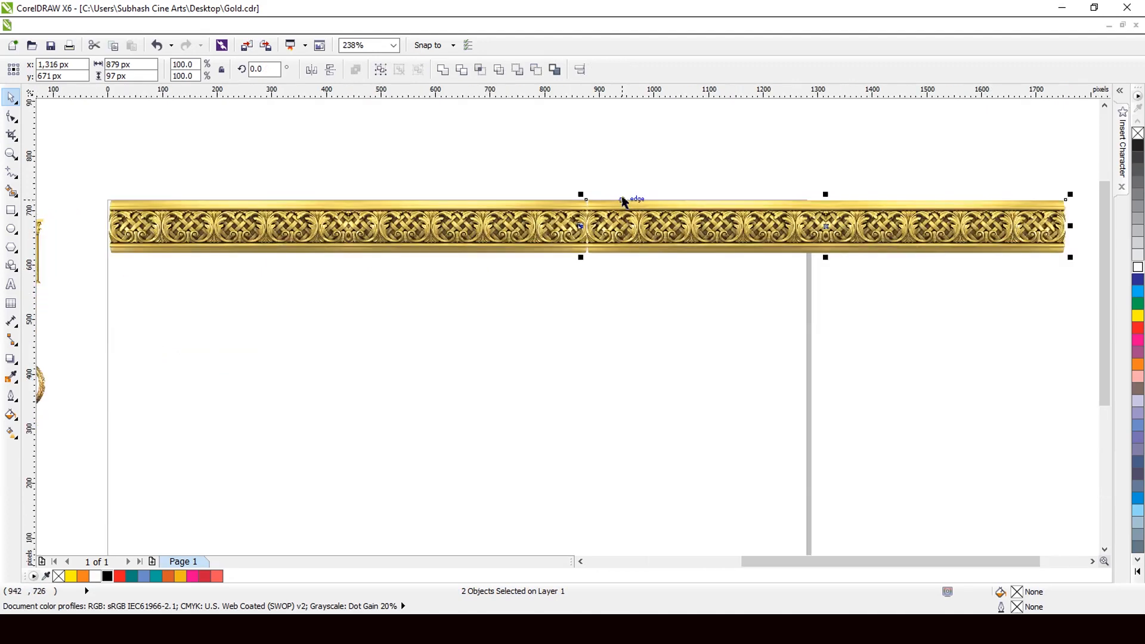
Select all four knotwork border strips and delete them.
drag(906, 181, 691, 177)
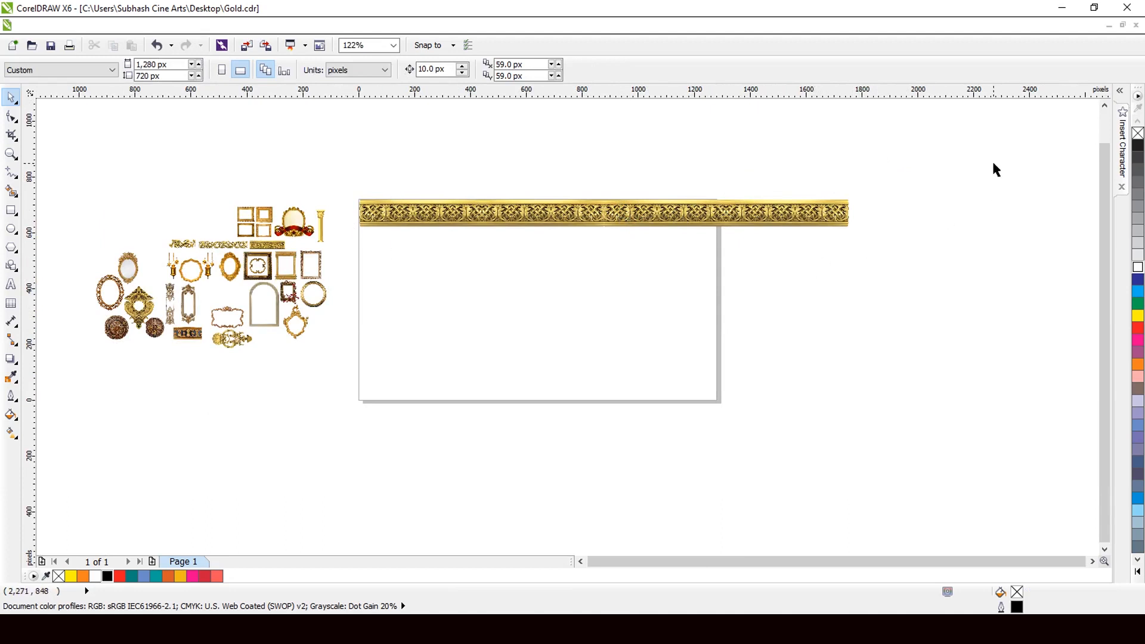
drag(993, 163, 371, 283)
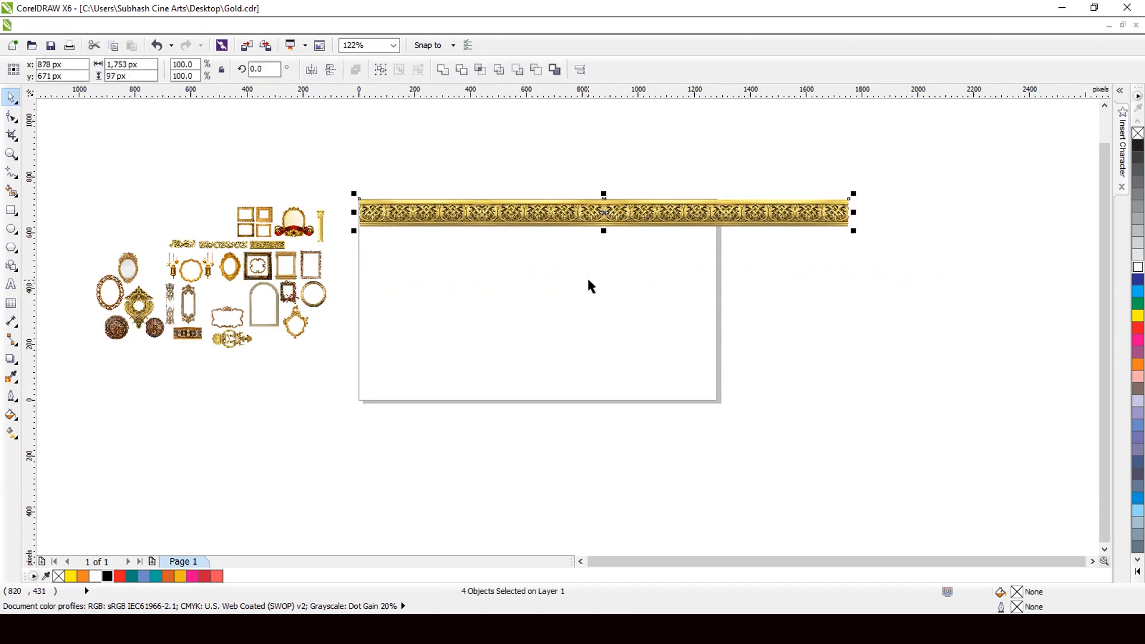
key(Delete)
Enlarge the golden floral scroll on the page to about 904 × 282 px and add a horizontally mirrored copy beside it.
drag(194, 246, 652, 391)
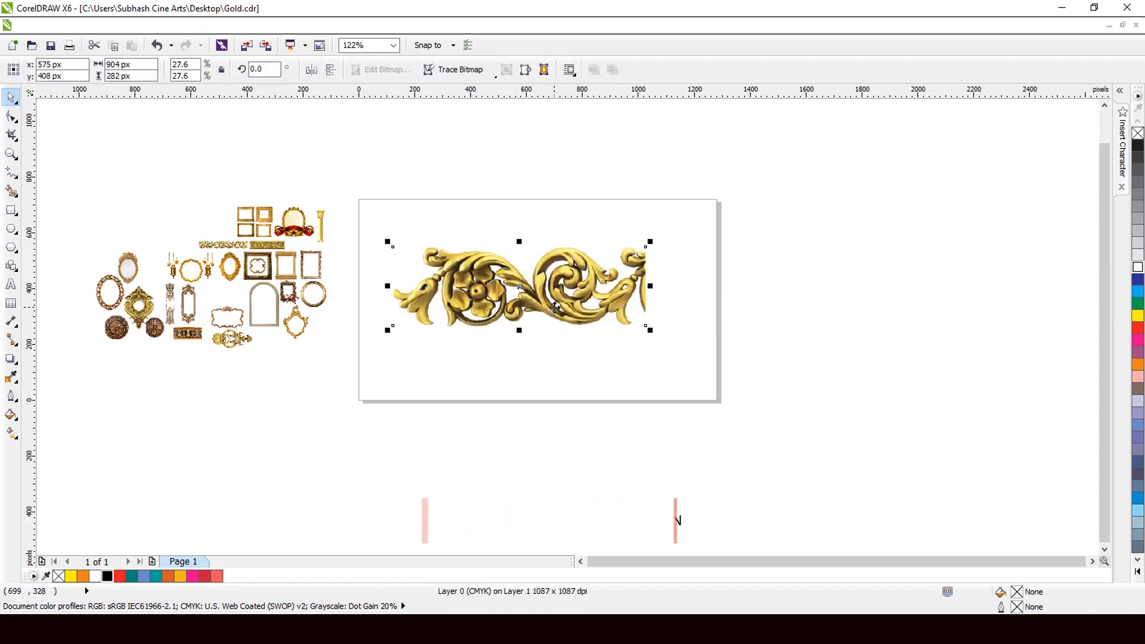
drag(554, 325, 804, 322)
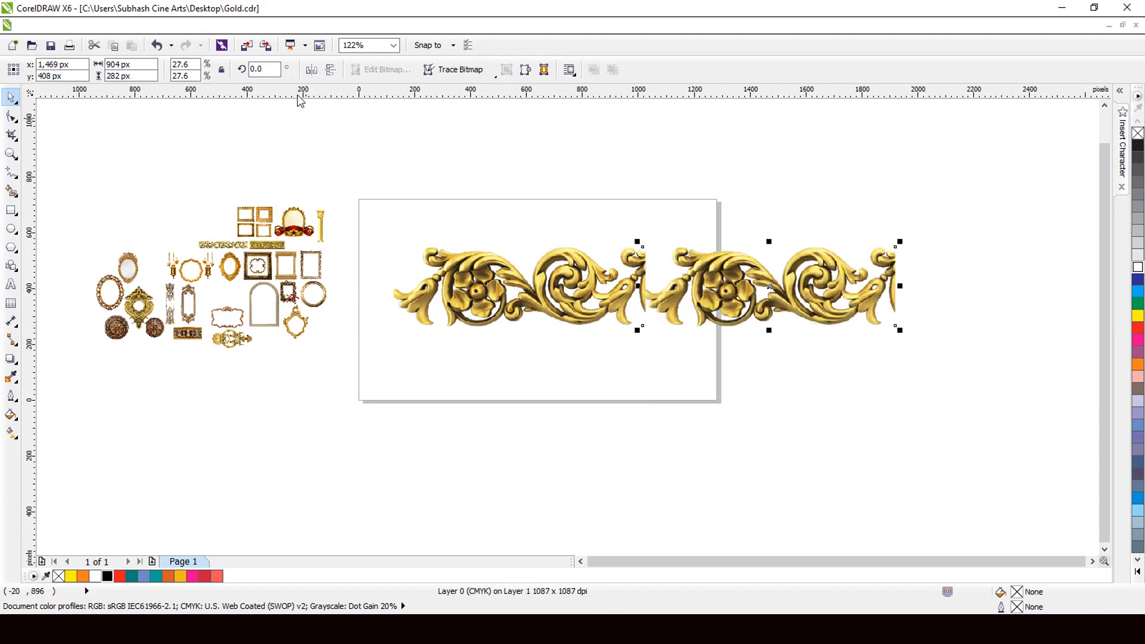
click(311, 69)
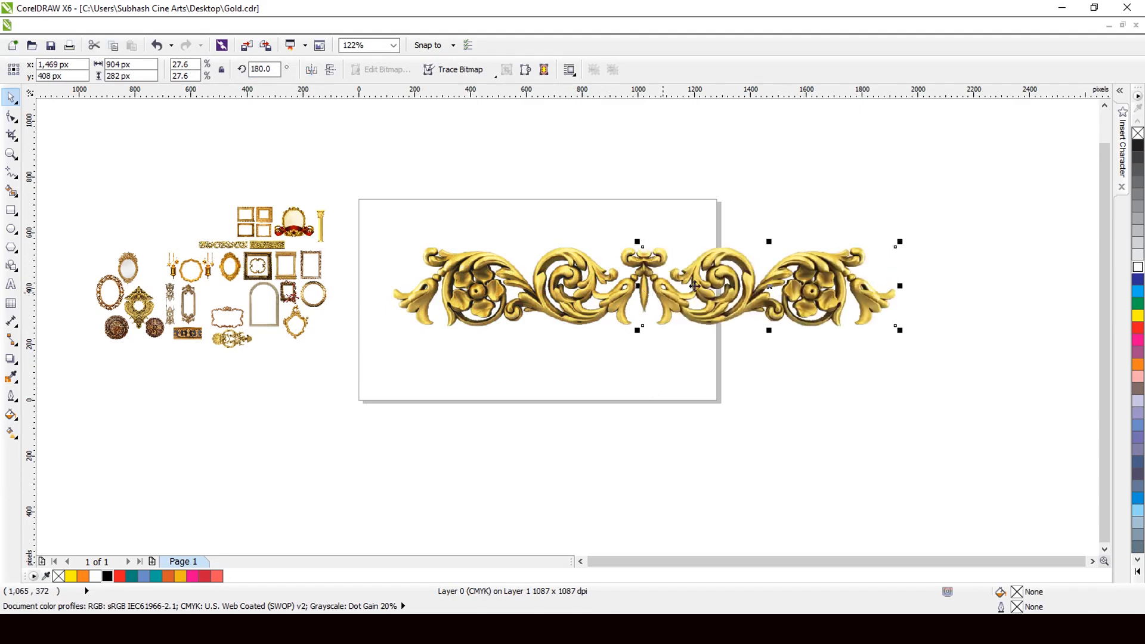
scroll(695, 286, down, 3)
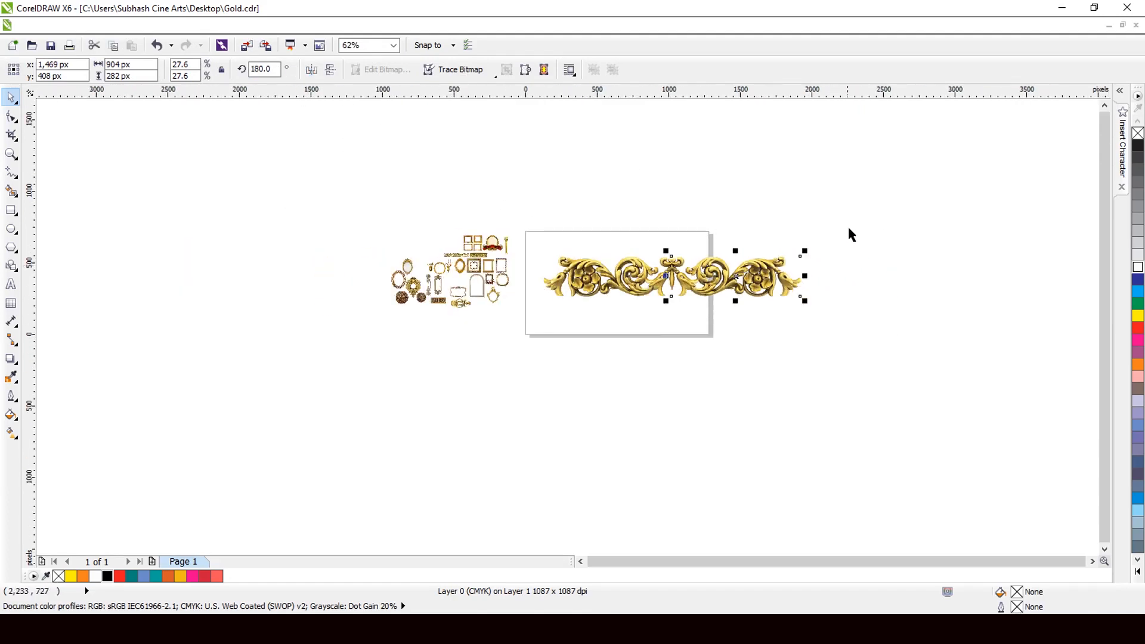
Select both floral scroll pieces together with the small column beside the page and delete them.
drag(851, 229, 678, 272)
drag(504, 345, 504, 345)
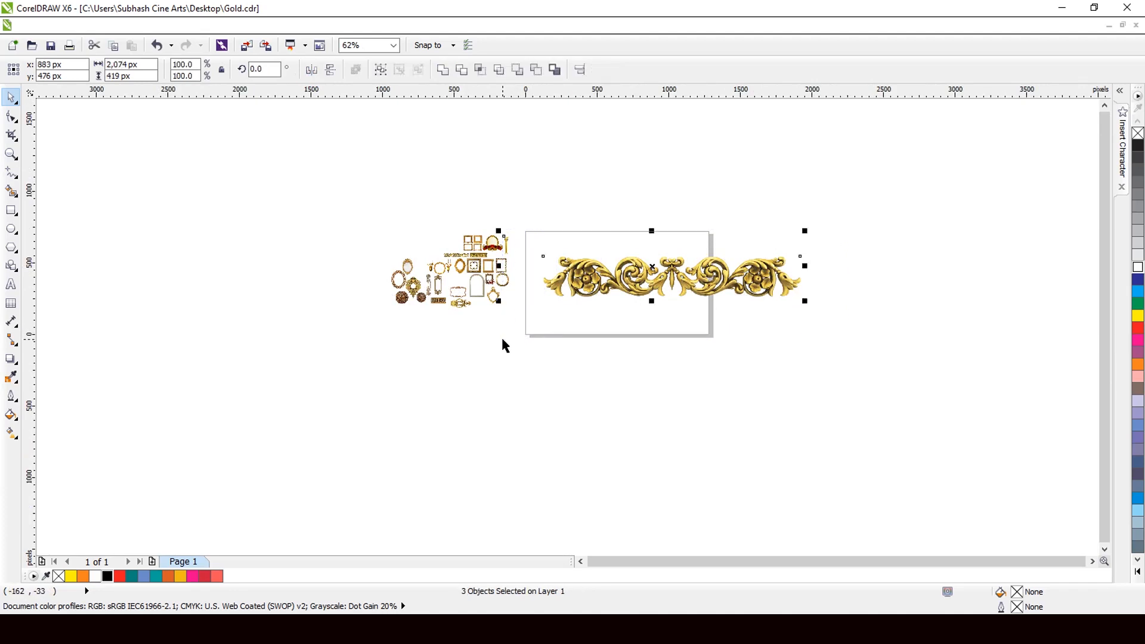
key(Delete)
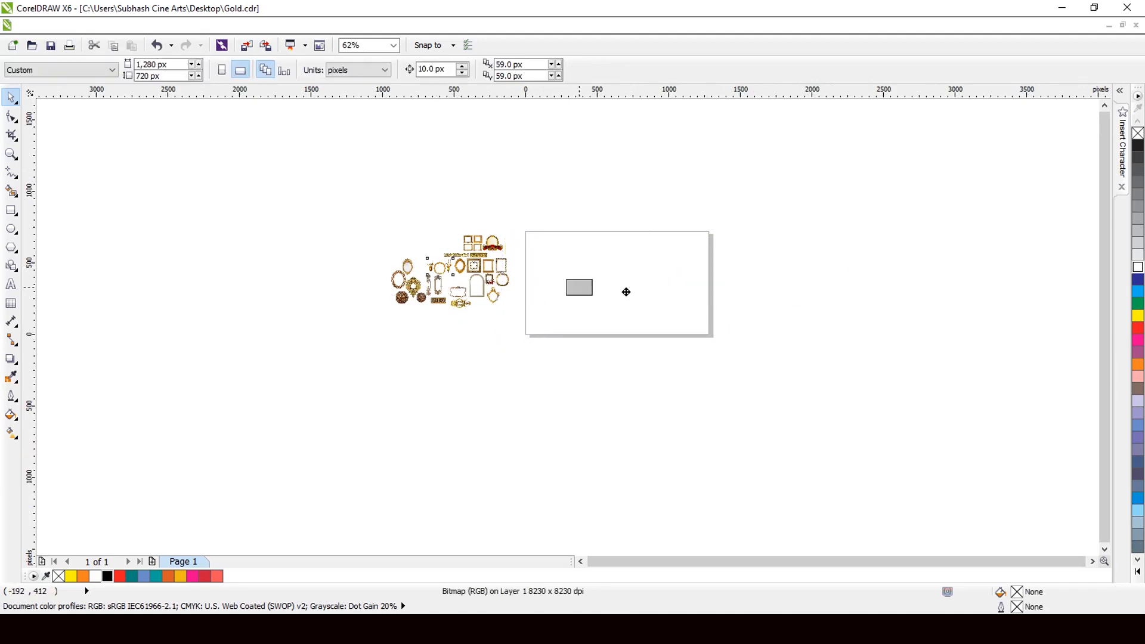
Move the golden frame with hanging lanterns and stars onto the page, enlarge it to about 1,138 × 709 px and centre it.
drag(626, 292, 694, 333)
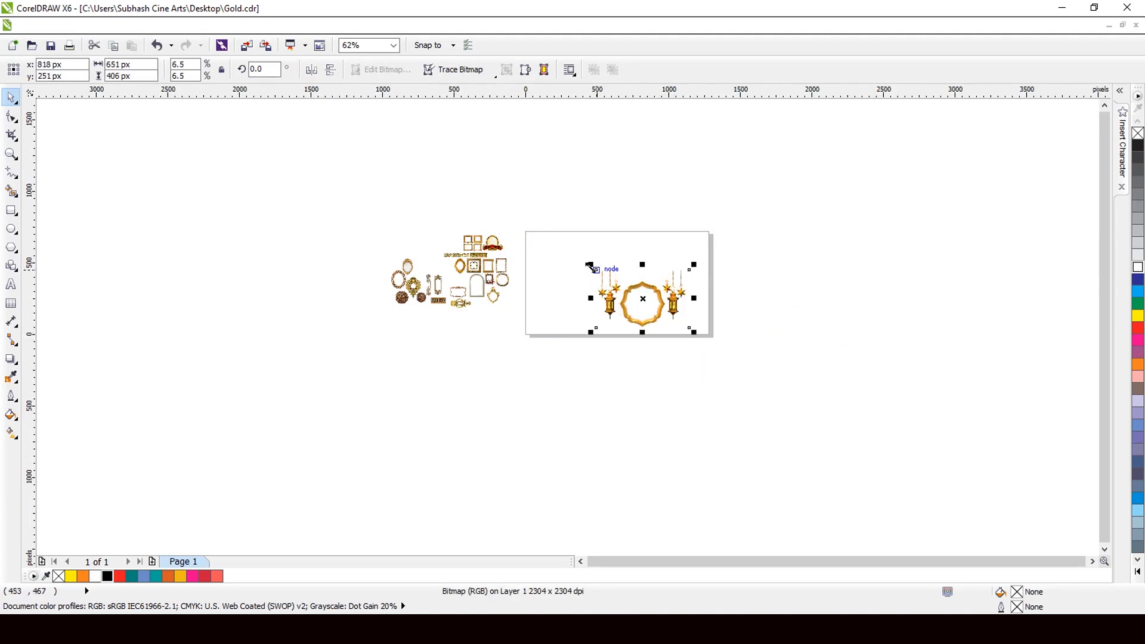
drag(592, 266, 520, 221)
scroll(626, 267, up, 5)
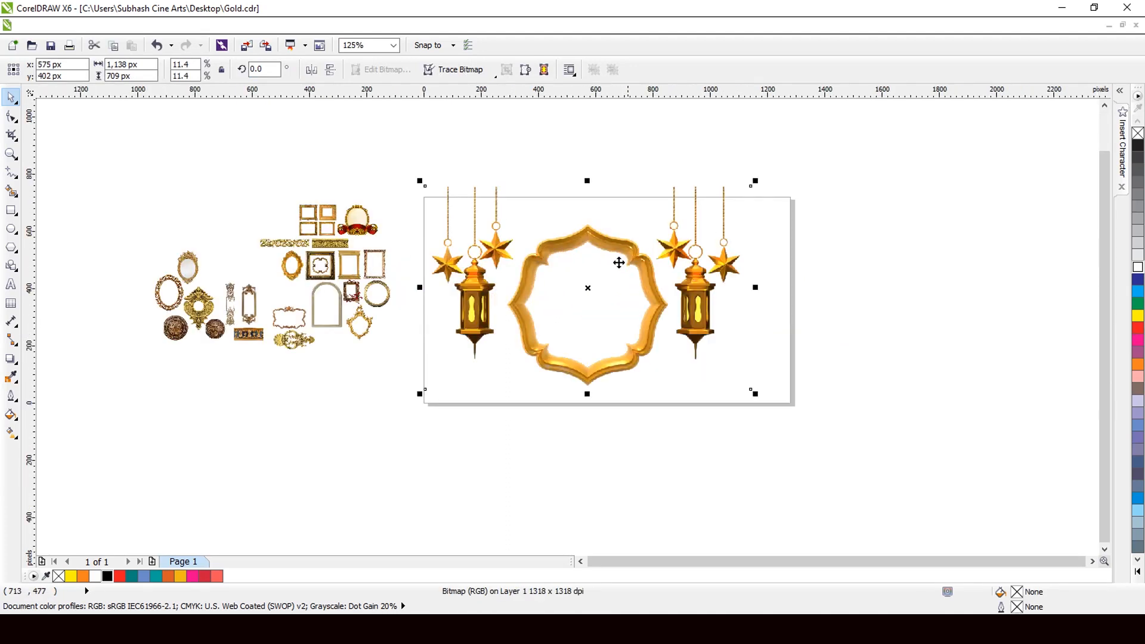
drag(607, 273, 623, 285)
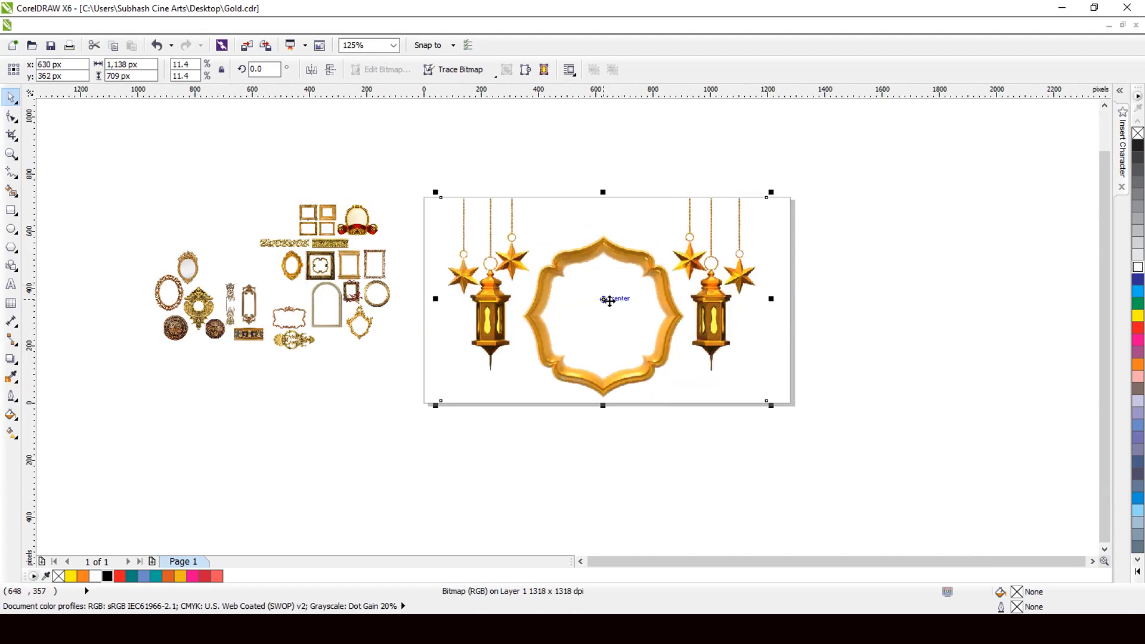
scroll(685, 363, down, 5)
scroll(700, 376, up, 5)
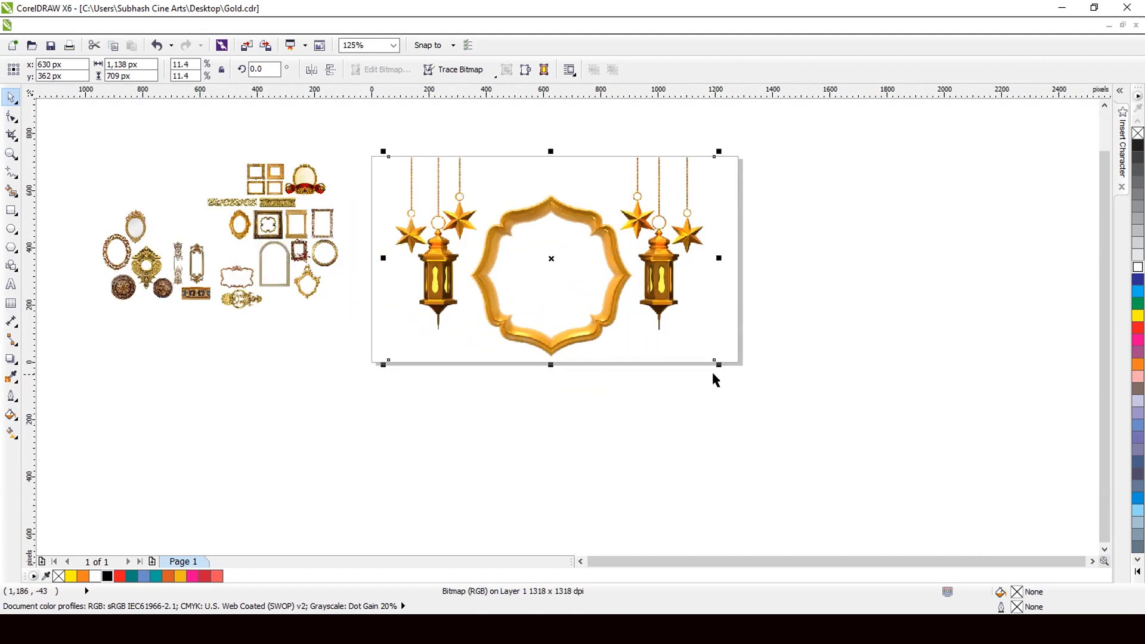
scroll(686, 364, down, 1)
scroll(637, 303, up, 2)
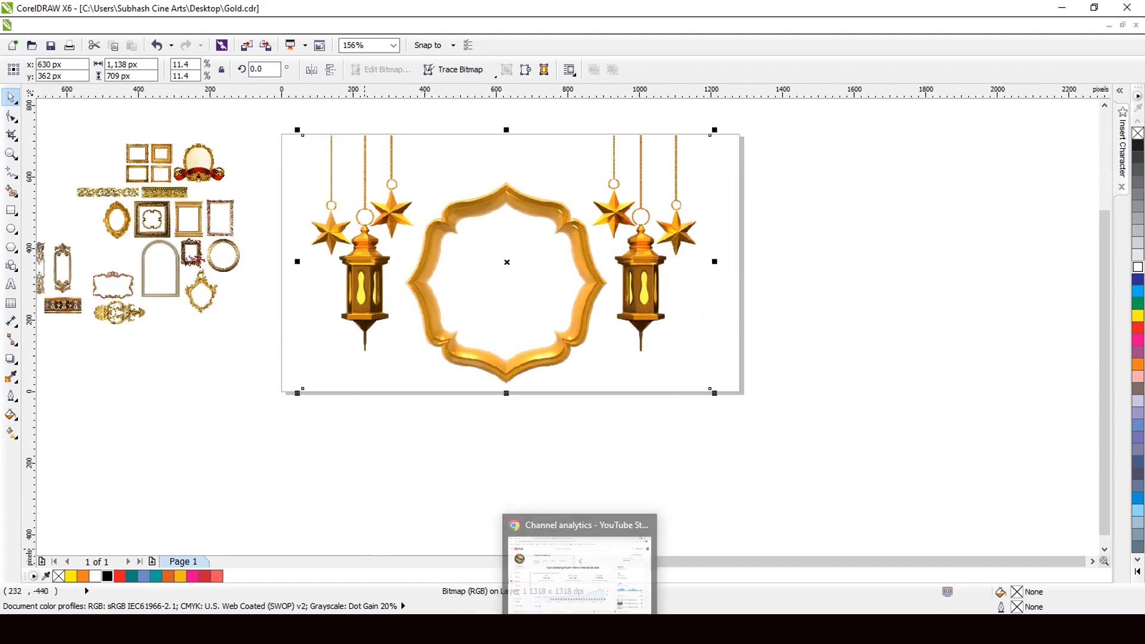
Switch to Chrome and open the bookmarked Hindi Typing page in a new tab, down to its English to Hindi converter.
click(581, 563)
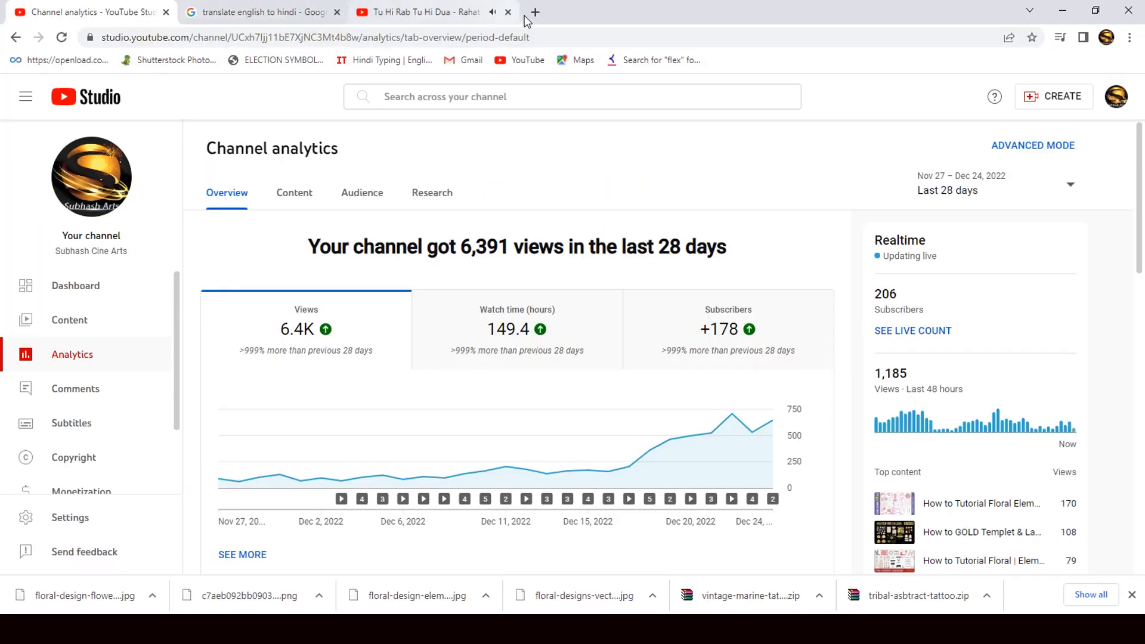
click(535, 12)
click(399, 60)
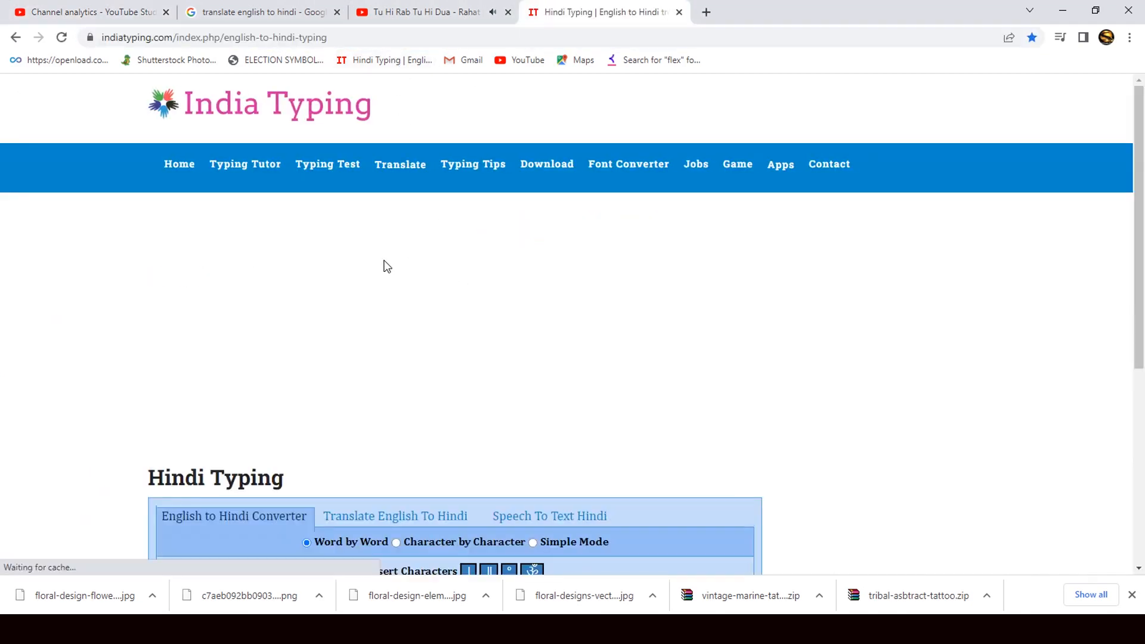
scroll(335, 307, down, 4)
Convert "eed mubarak" to Hindi in the converter's text area and select the result for copying.
click(275, 389)
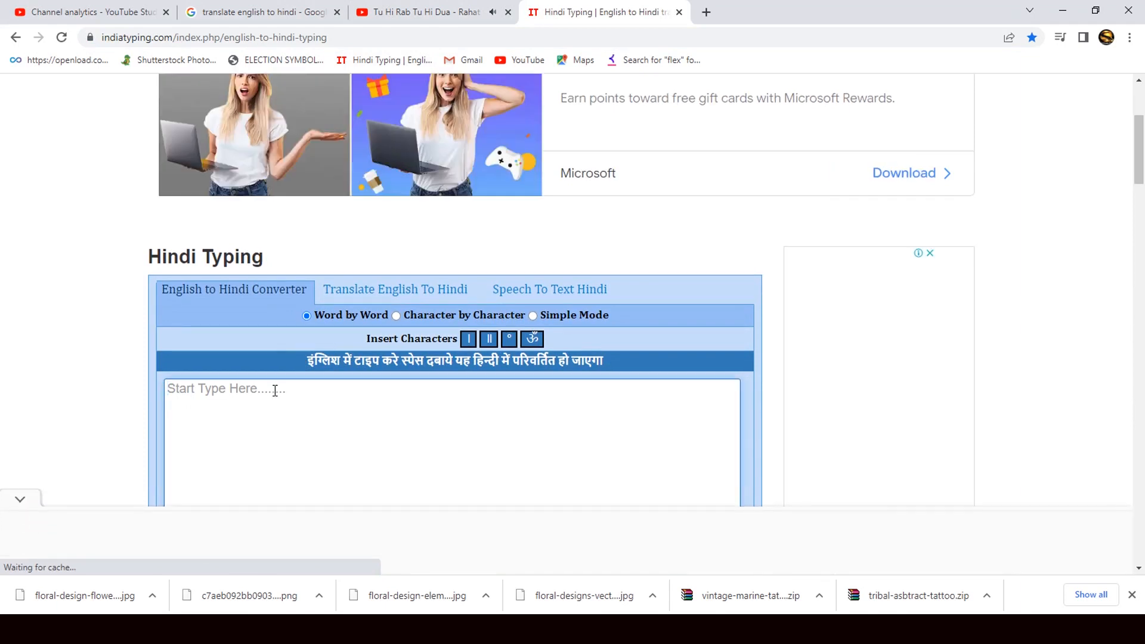
text(eid )
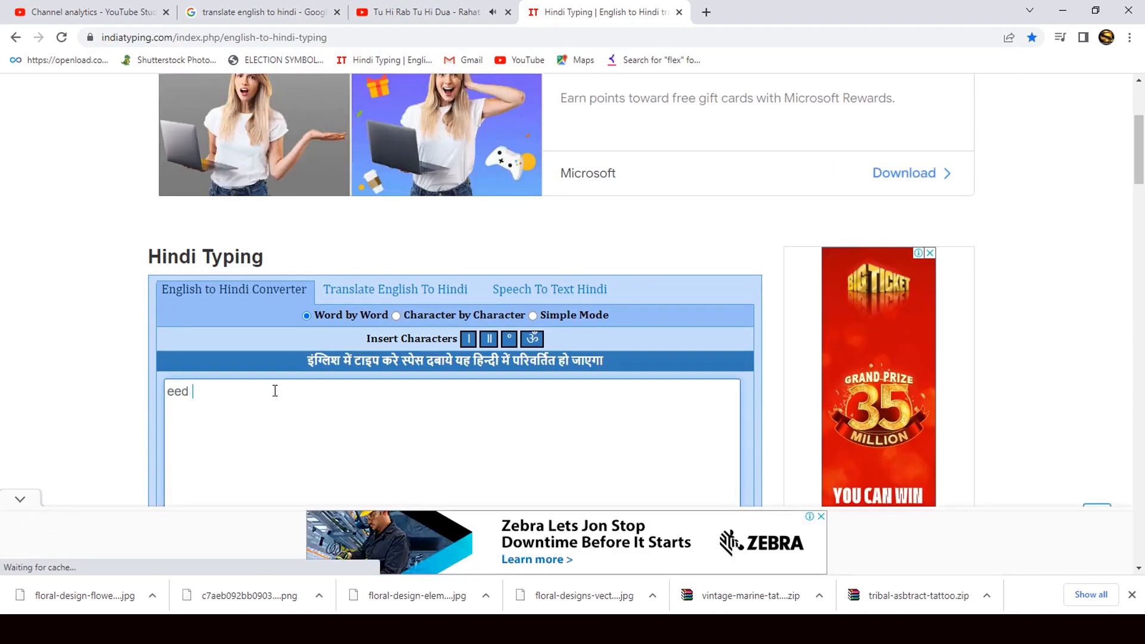
text(m)
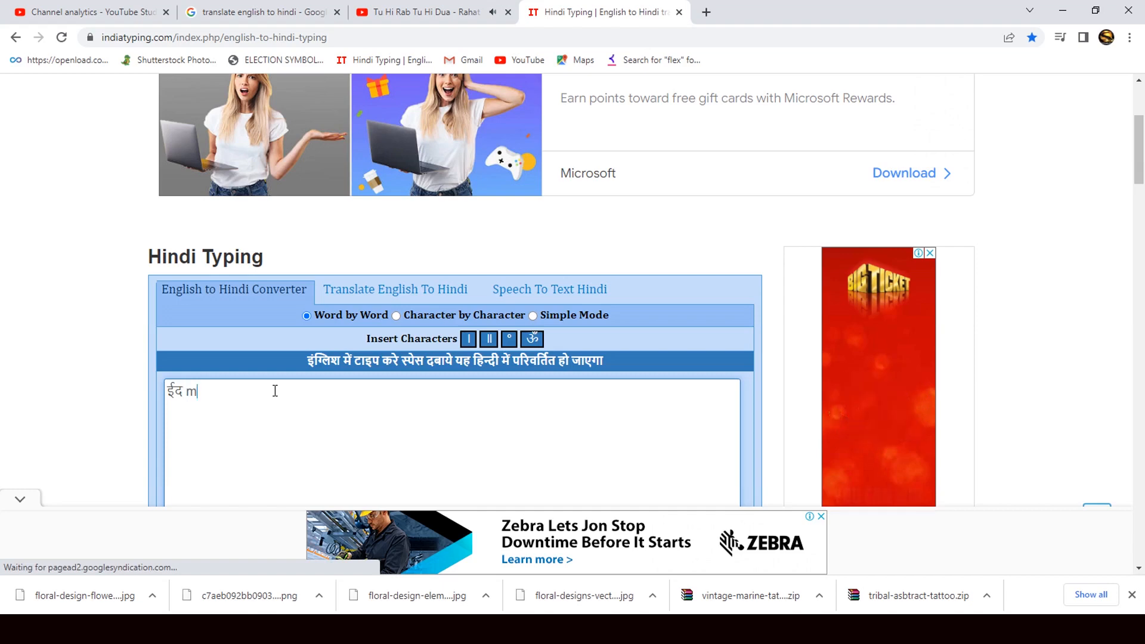
text(ubara)
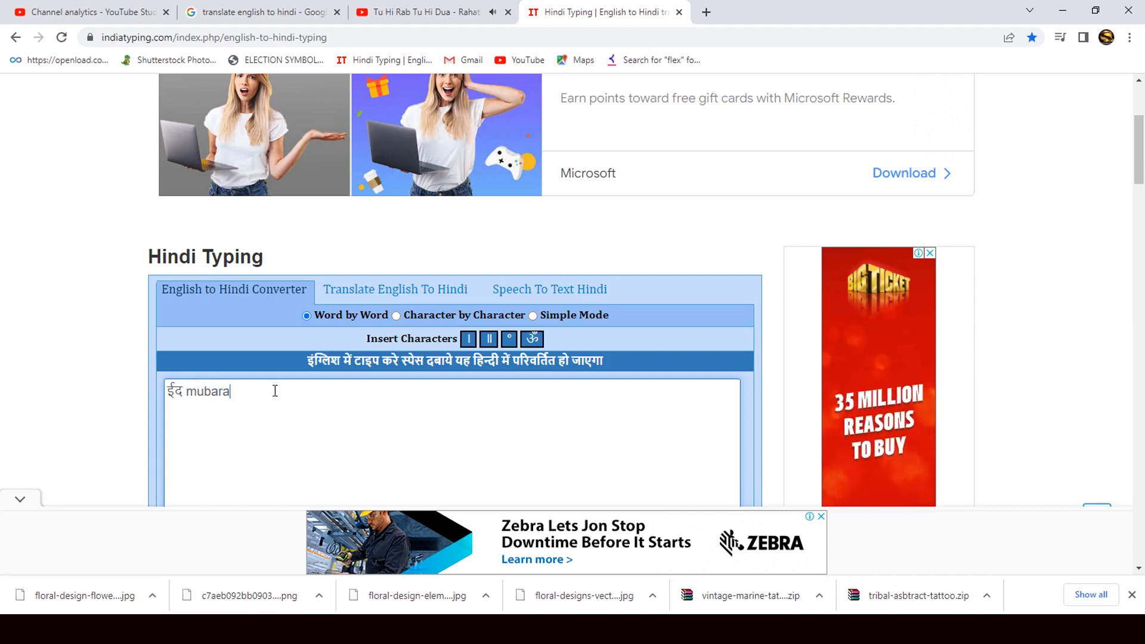
text(k)
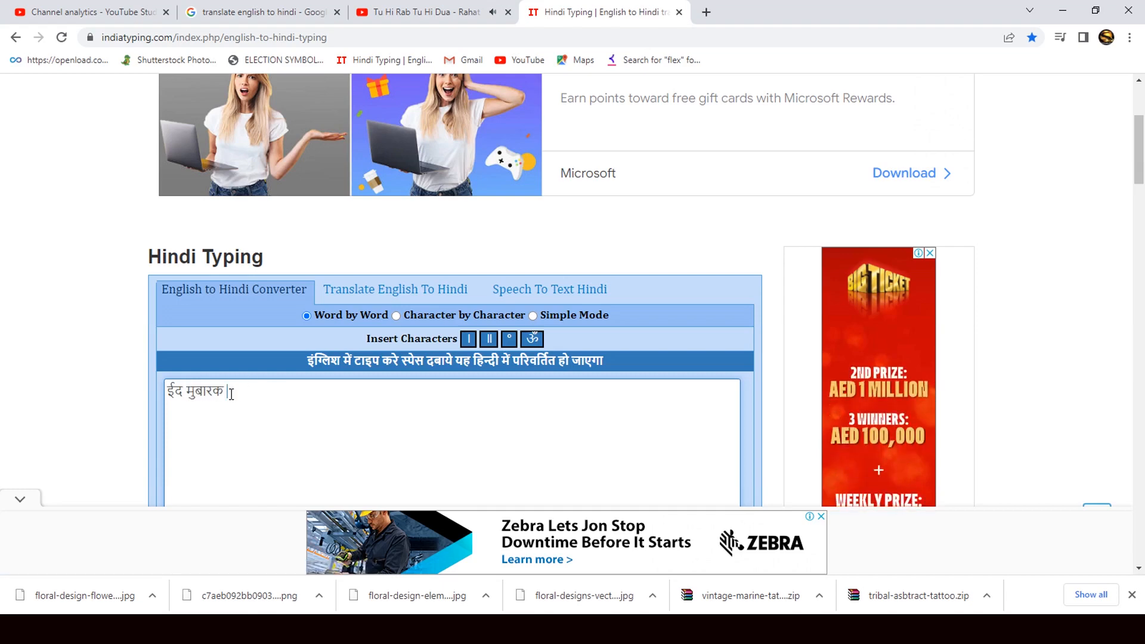
drag(231, 393, 139, 421)
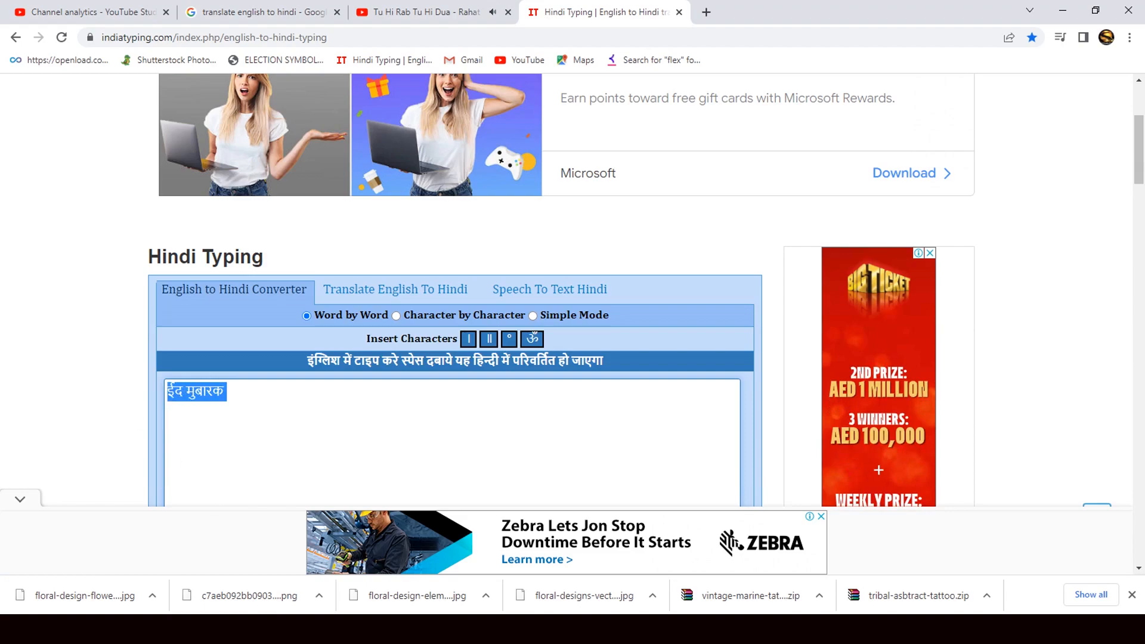
Switch back to CorelDRAW, insert the text "ईद मुबारक" below the golden frame and break it into two lines.
key(alt+Tab)
scroll(474, 468, down, 2)
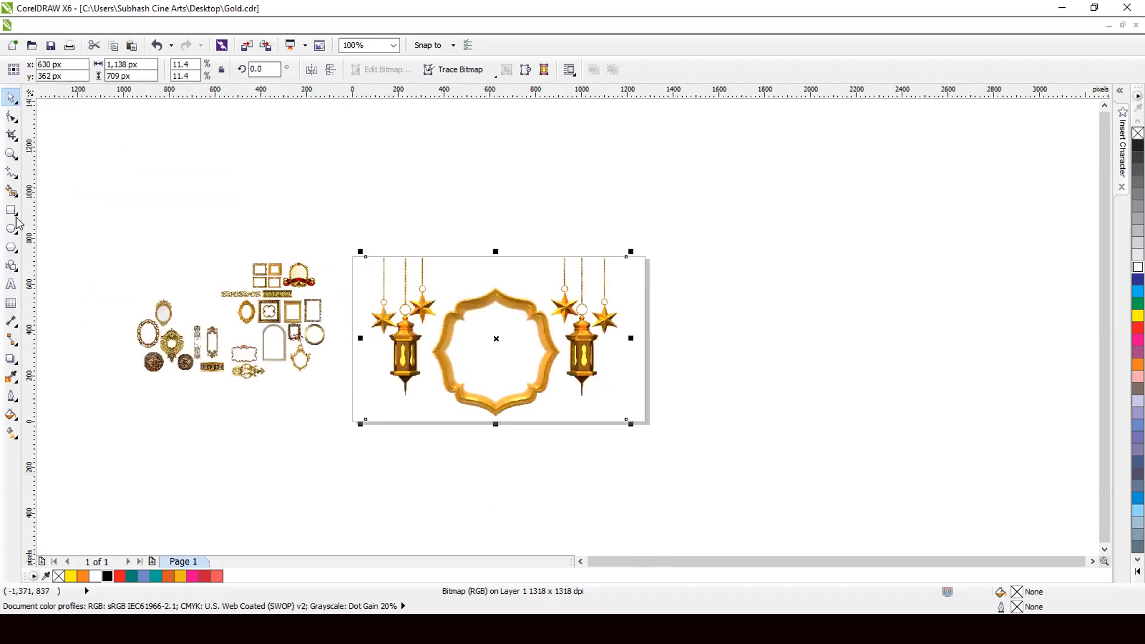
click(10, 284)
click(456, 441)
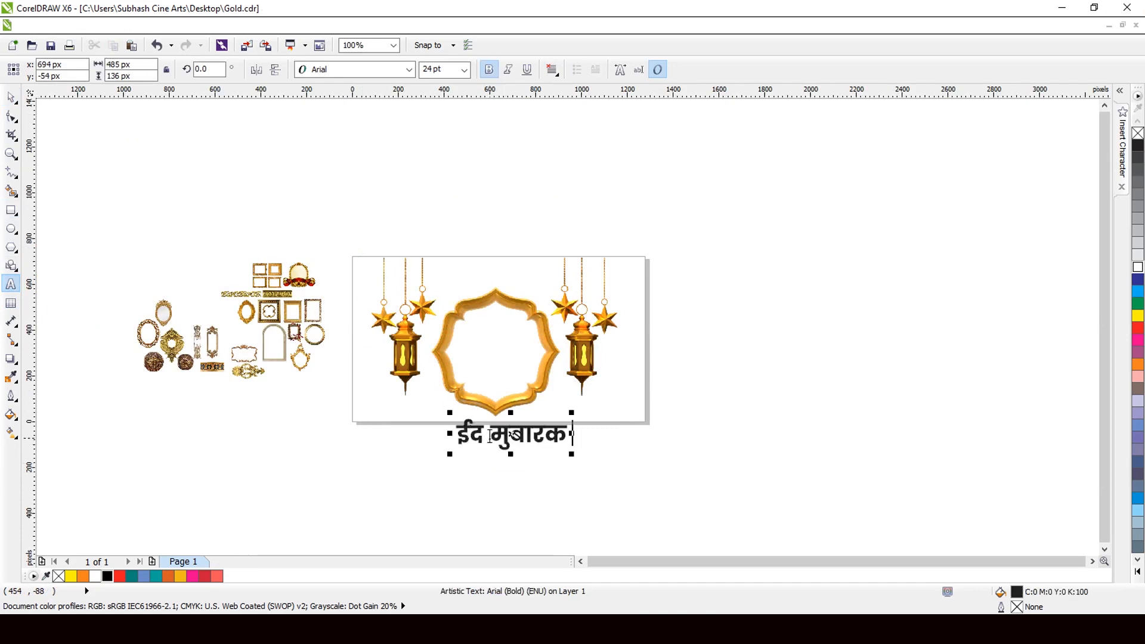
click(490, 435)
key(Return)
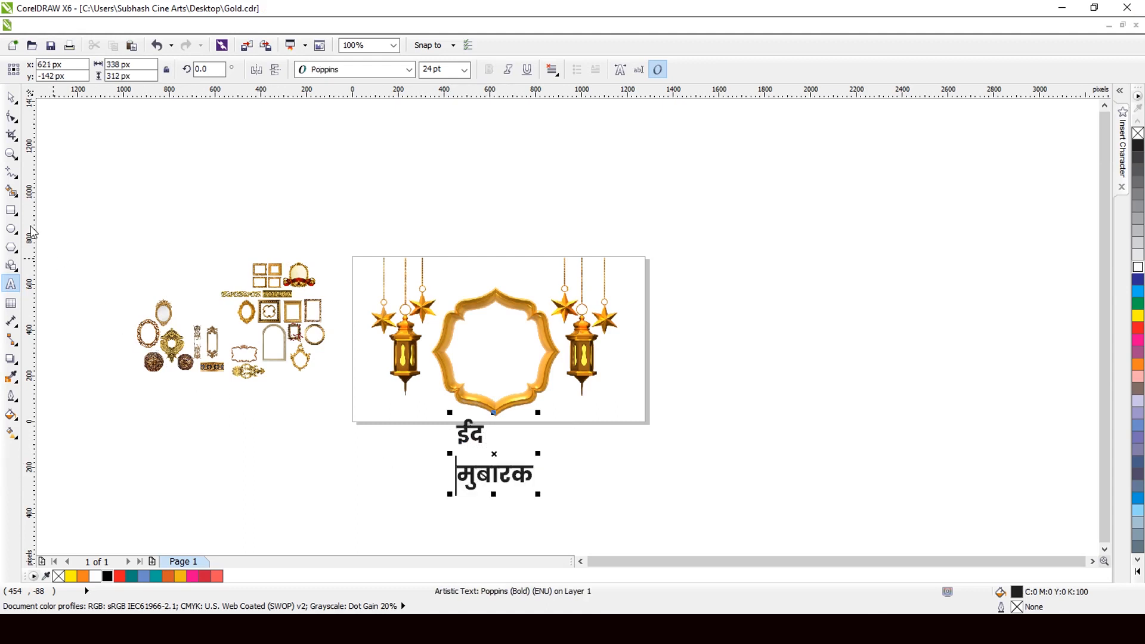
Centre-align the two-line Hindi greeting and move it into the middle of the golden frame.
click(11, 97)
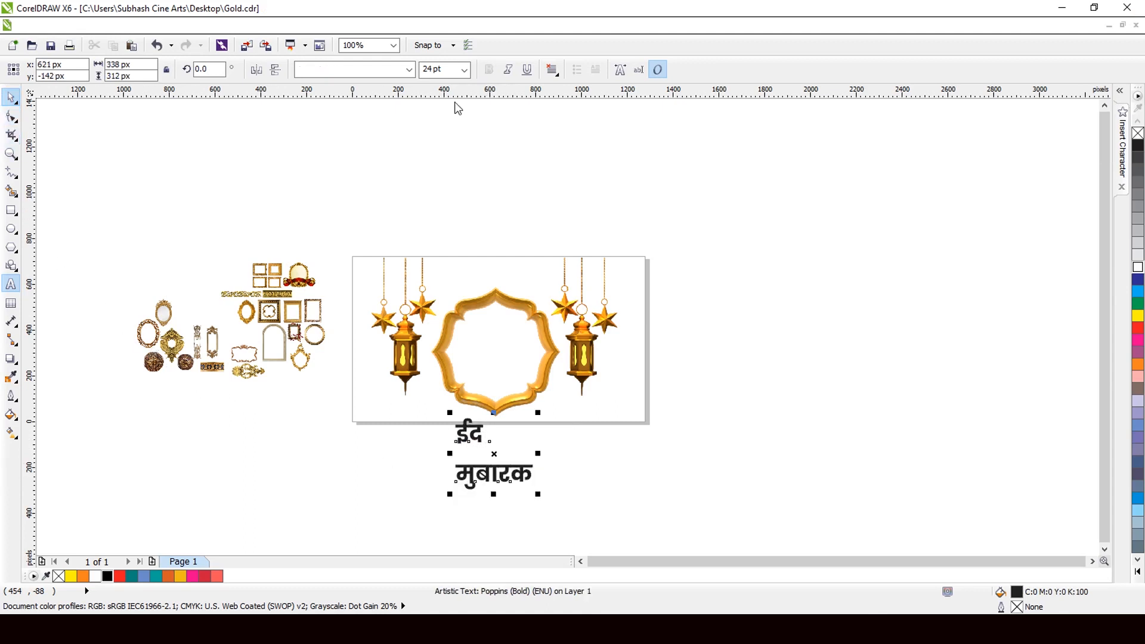
click(551, 71)
click(575, 120)
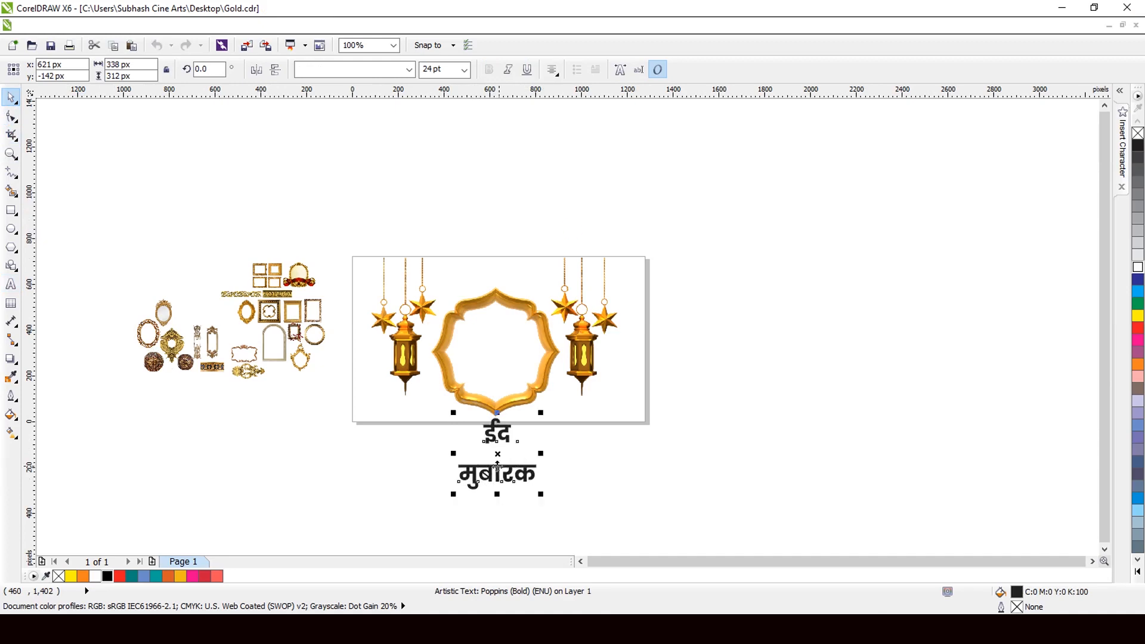
drag(497, 466, 494, 348)
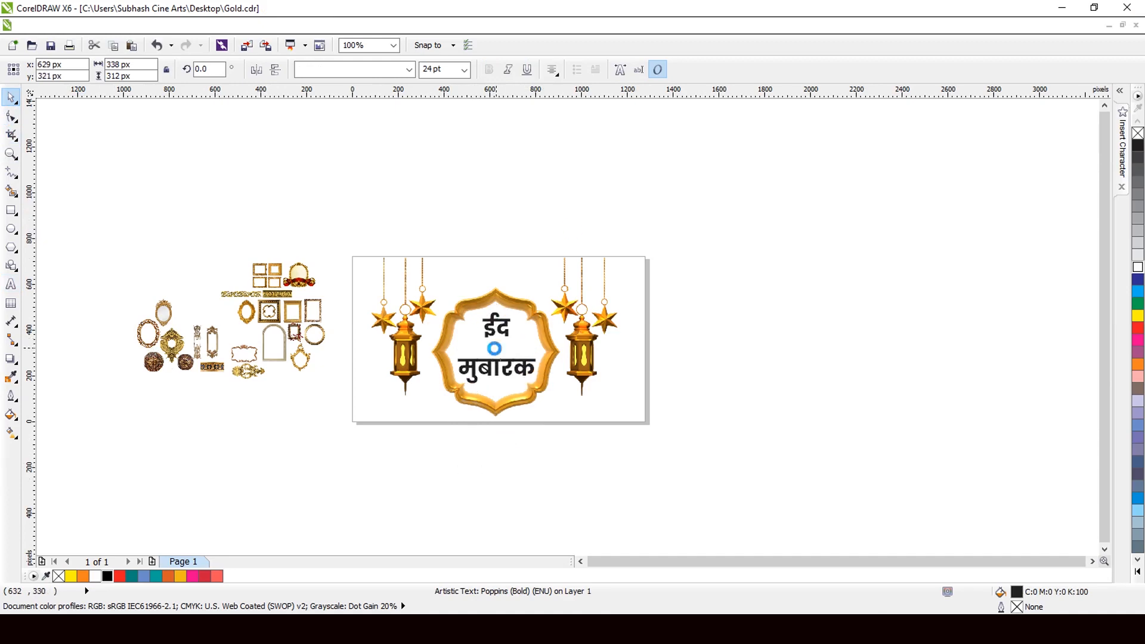
Tighten the Hindi greeting's line spacing to an overall text height of about 248 px and re-centre it in the golden frame.
scroll(494, 348, up, 2)
key(F10)
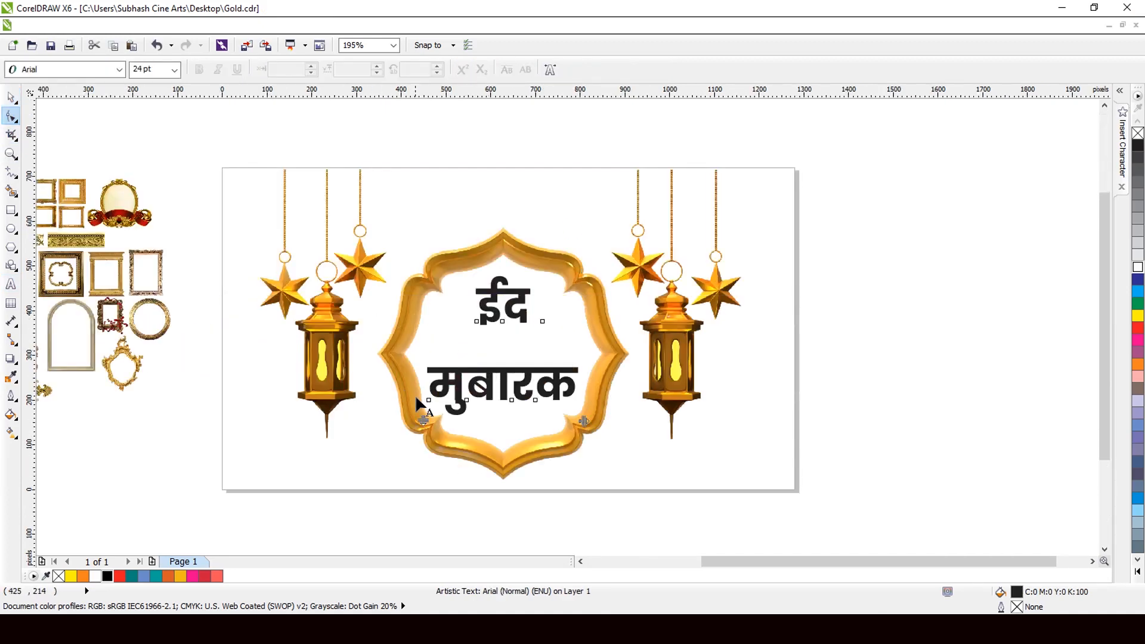
drag(424, 421, 423, 392)
click(10, 99)
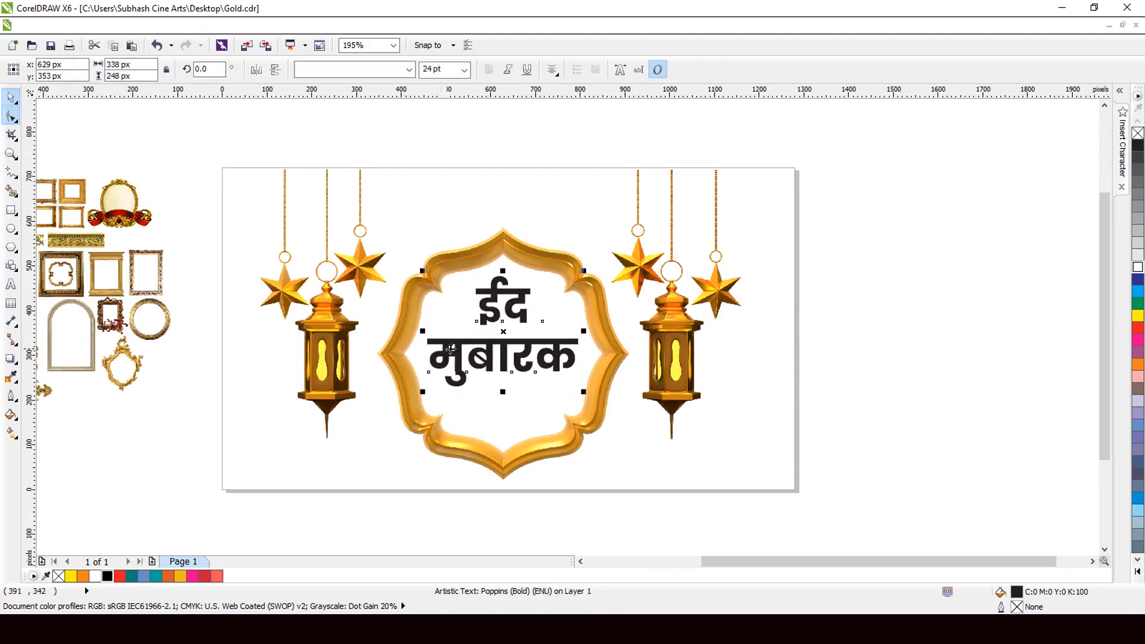
drag(502, 332, 499, 347)
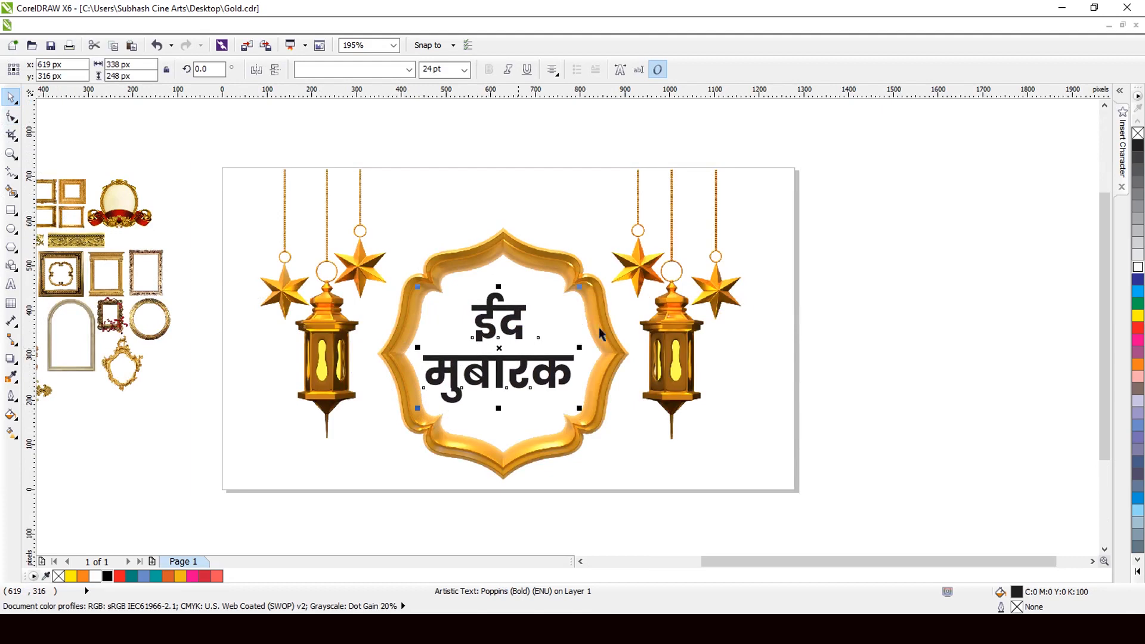
Fill the Hindi greeting with green (C:100 M:0 Y:100 K:0) and view the whole lantern composition.
click(1135, 304)
scroll(768, 272, down, 3)
scroll(688, 291, up, 2)
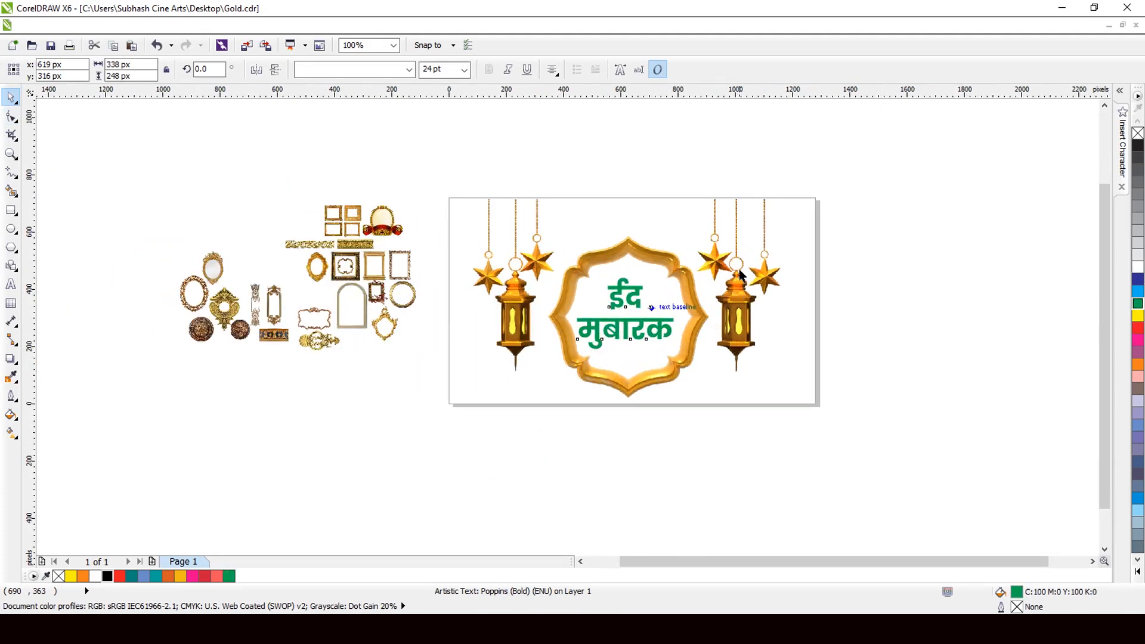
Delete the golden frame, the lanterns and the greeting from the page.
scroll(759, 191, down, 1)
drag(927, 159, 463, 399)
key(Delete)
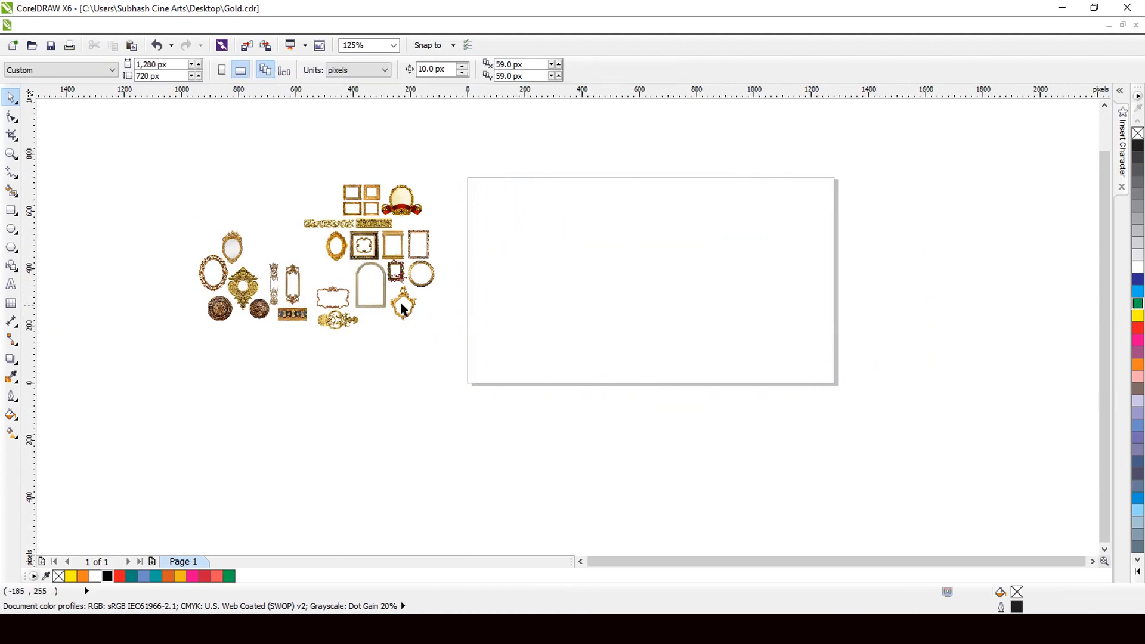
Show the carved gold ornament with the round opening on the page at about 725 by 1,036 px, and delete it.
drag(246, 303, 728, 376)
drag(659, 221, 651, 237)
scroll(646, 186, up, 2)
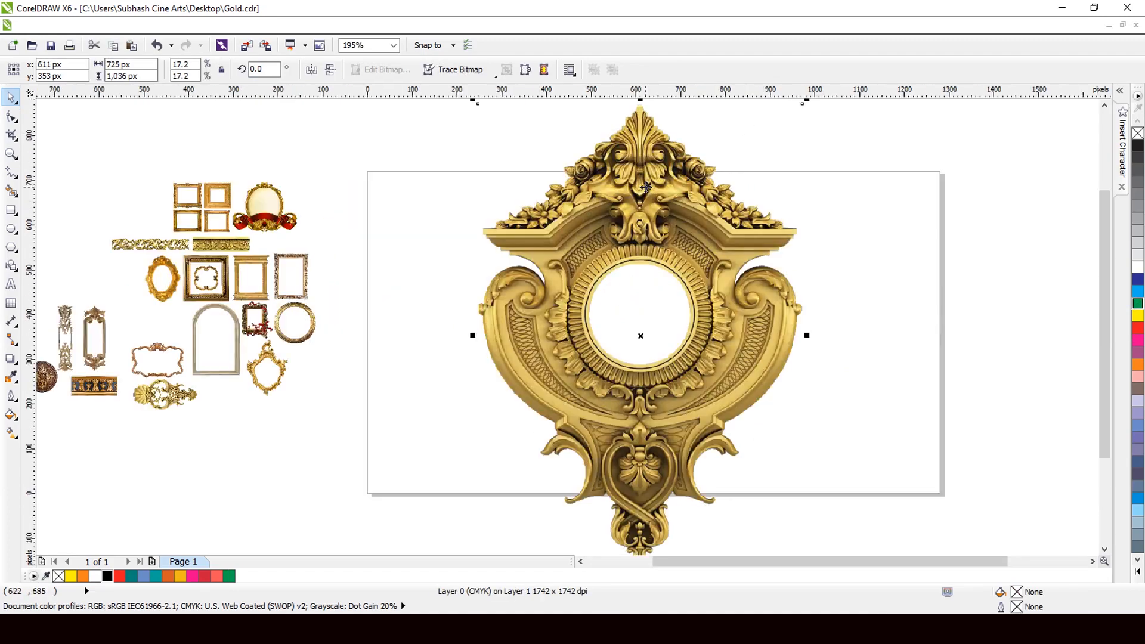
scroll(646, 187, up, 1)
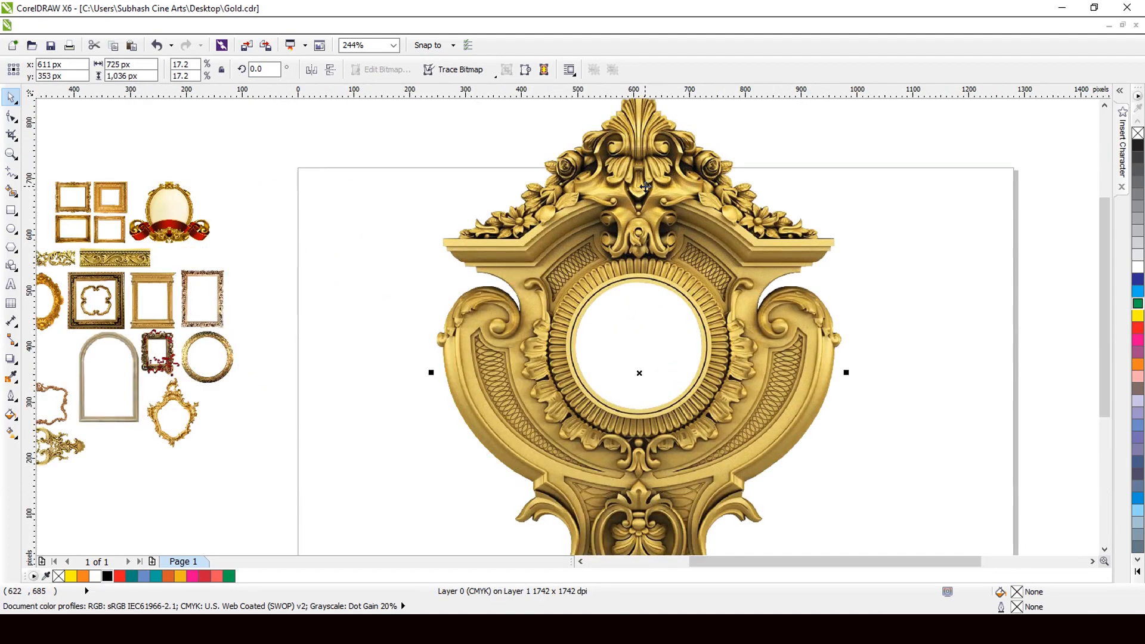
key(Delete)
Place the blue-and-gold border strip in the page's lower-left corner and scale it proportionally to about 150 px wide.
scroll(643, 182, down, 4)
scroll(505, 230, up, 4)
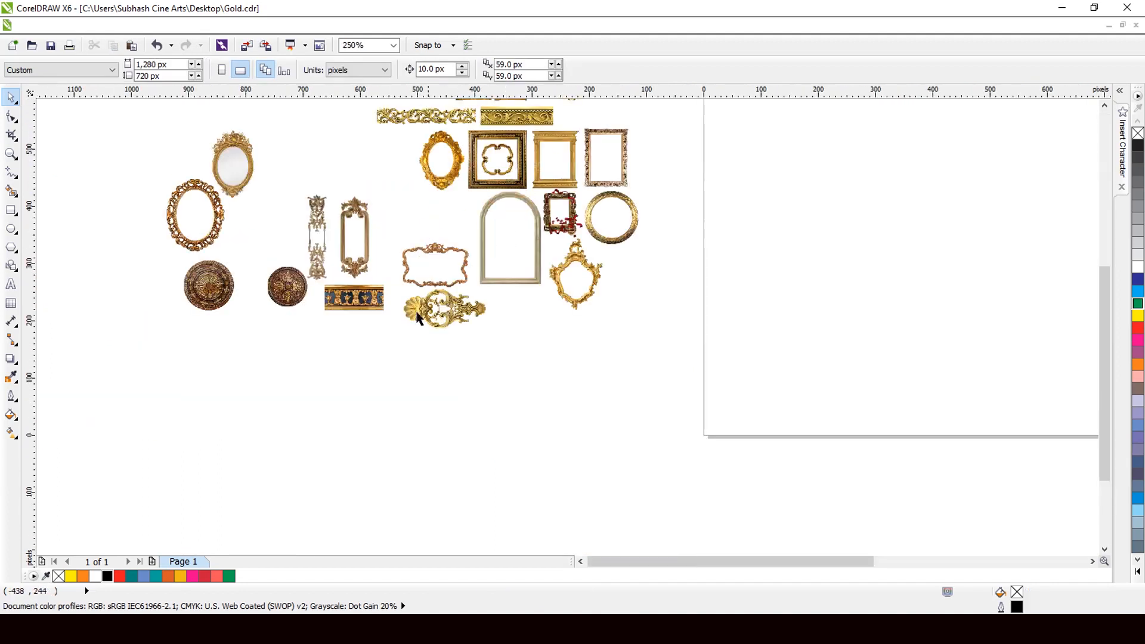
drag(410, 321, 746, 423)
scroll(549, 425, down, 3)
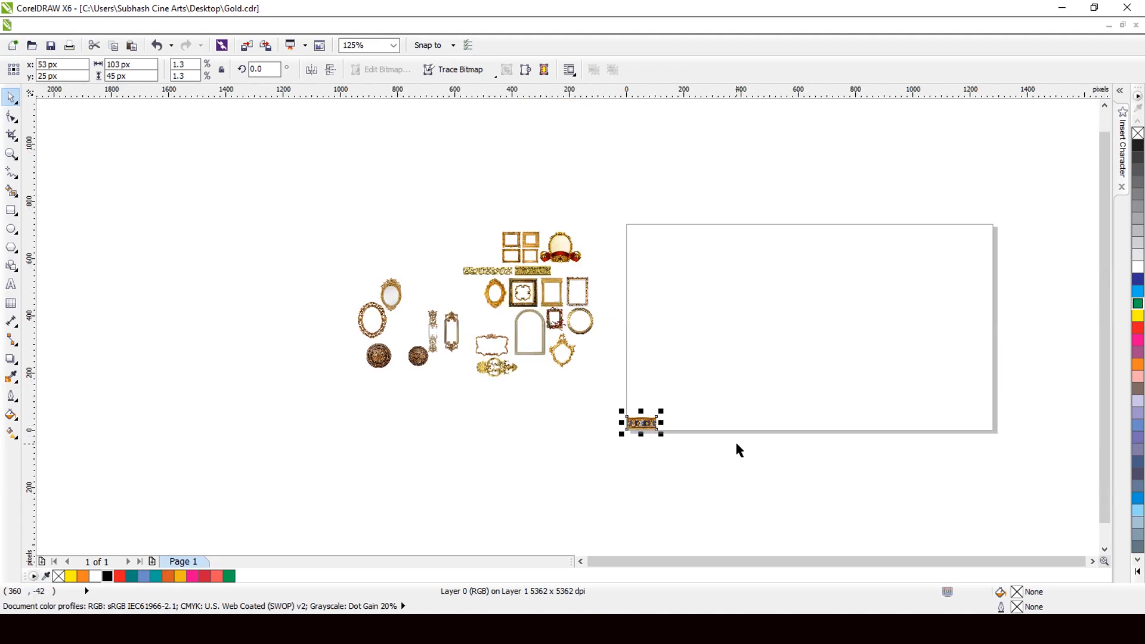
scroll(685, 440, up, 5)
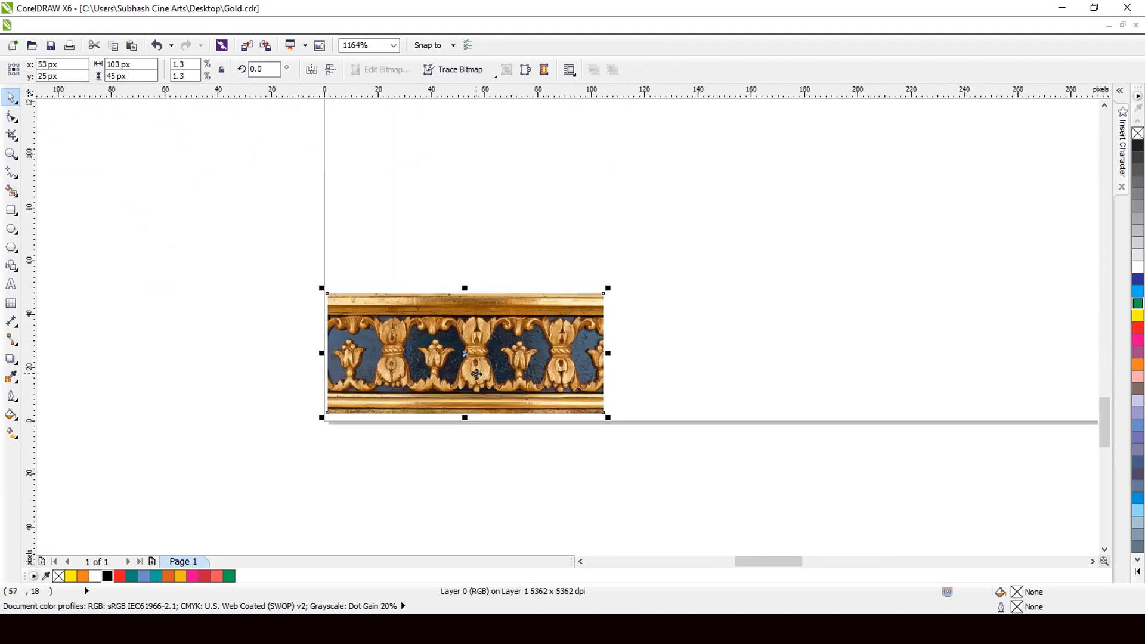
drag(476, 374, 473, 381)
scroll(447, 383, down, 1)
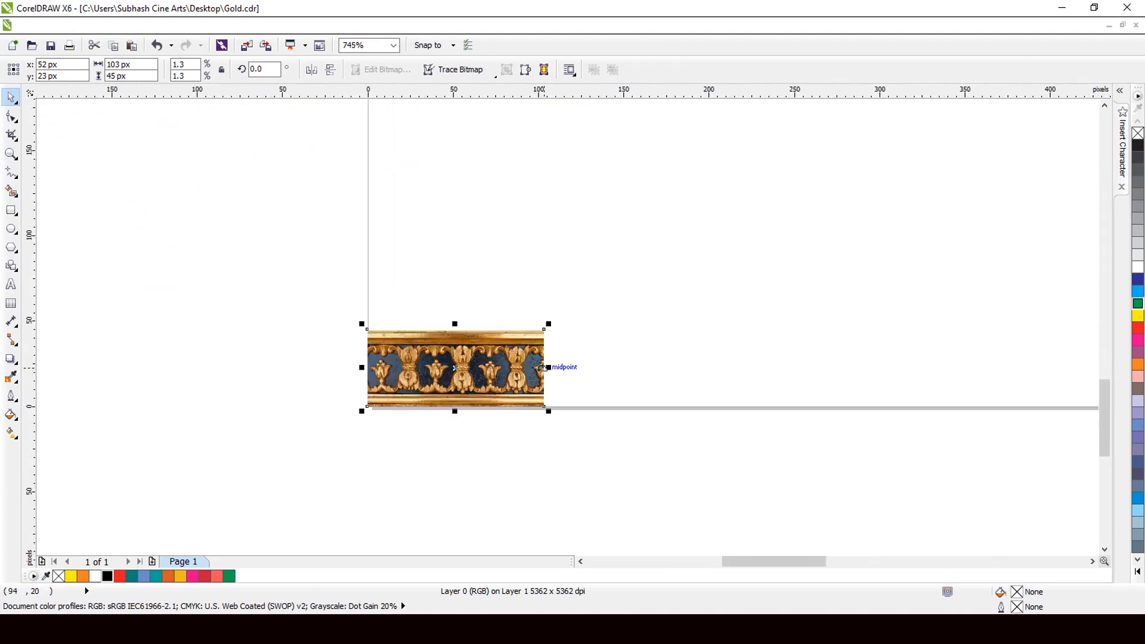
drag(548, 324, 642, 306)
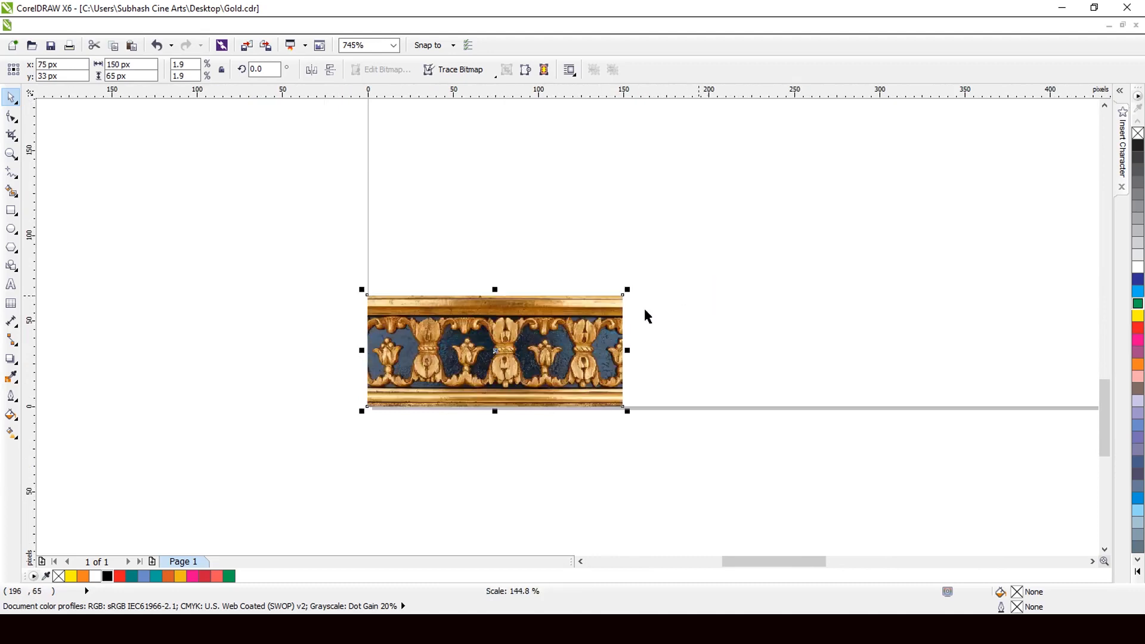
Duplicate the border strip against its right end and mirror the copy horizontally.
scroll(426, 353, down, 2)
scroll(426, 353, down, 2)
drag(432, 363, 613, 373)
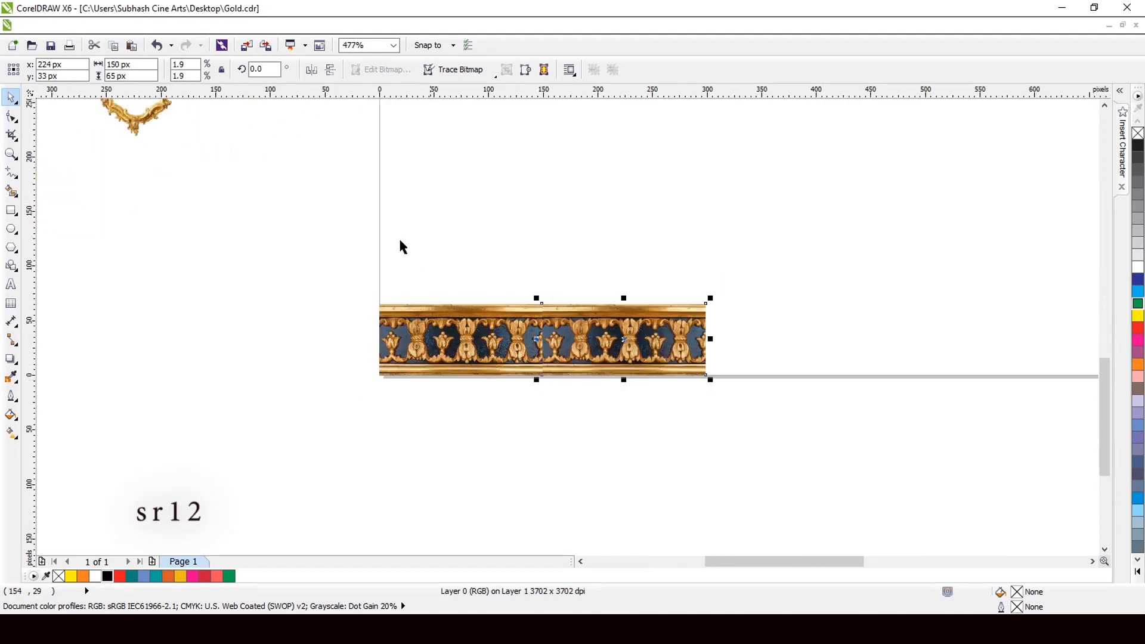
click(312, 71)
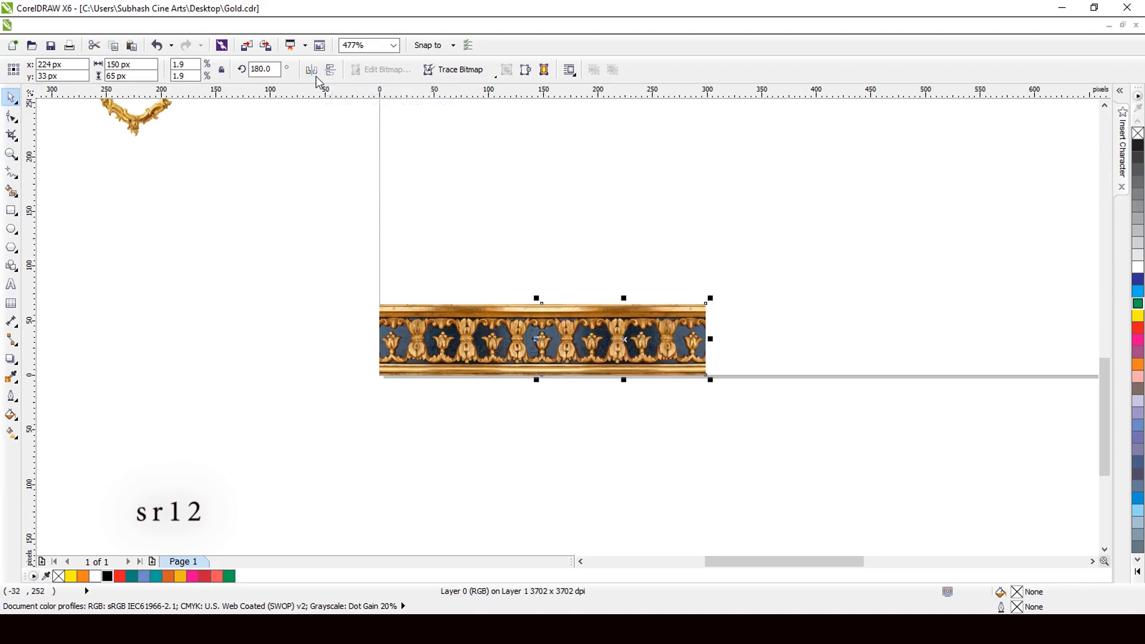
Duplicate the two-piece border to its right, mirror the copy horizontally and move it up in line with the first pair.
scroll(412, 313, down, 1)
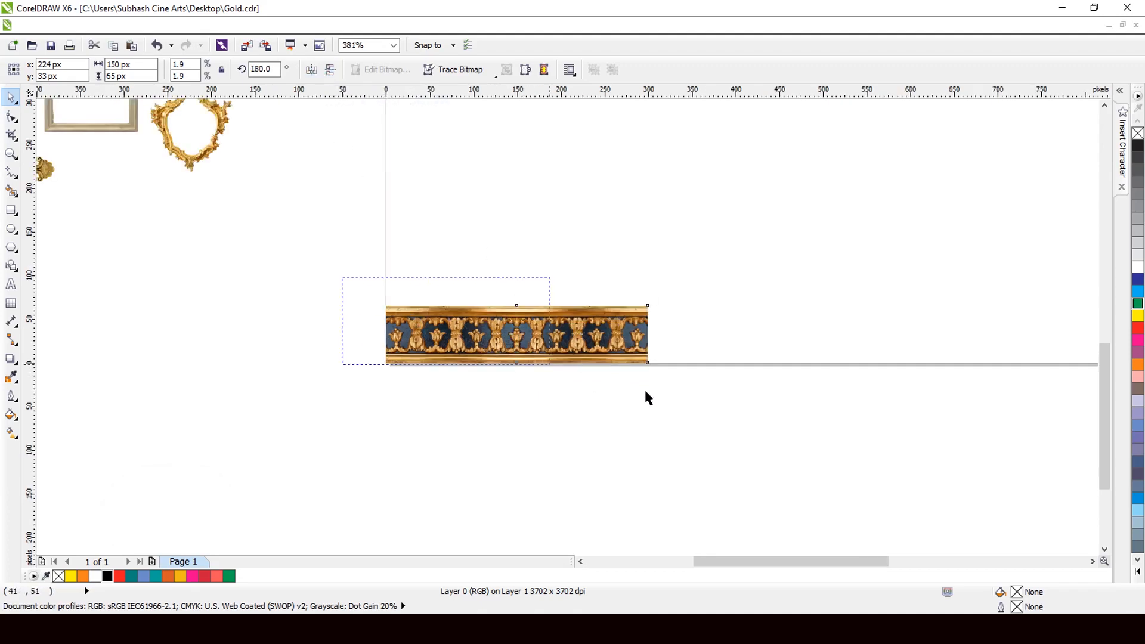
drag(557, 342, 798, 349)
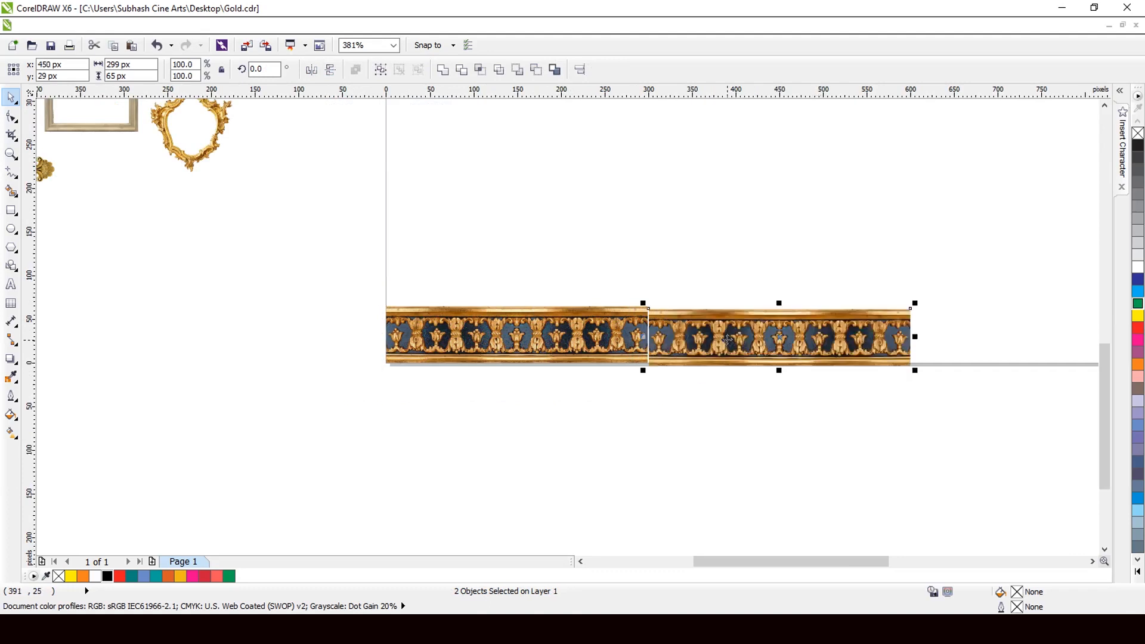
click(311, 69)
scroll(653, 323, up, 3)
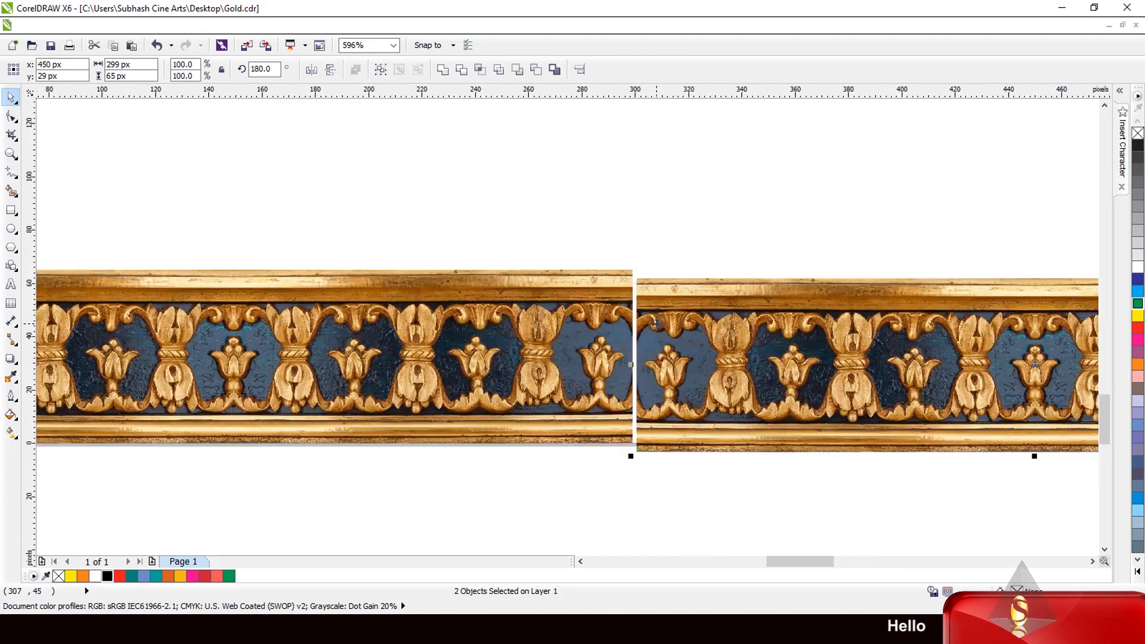
drag(665, 322, 665, 318)
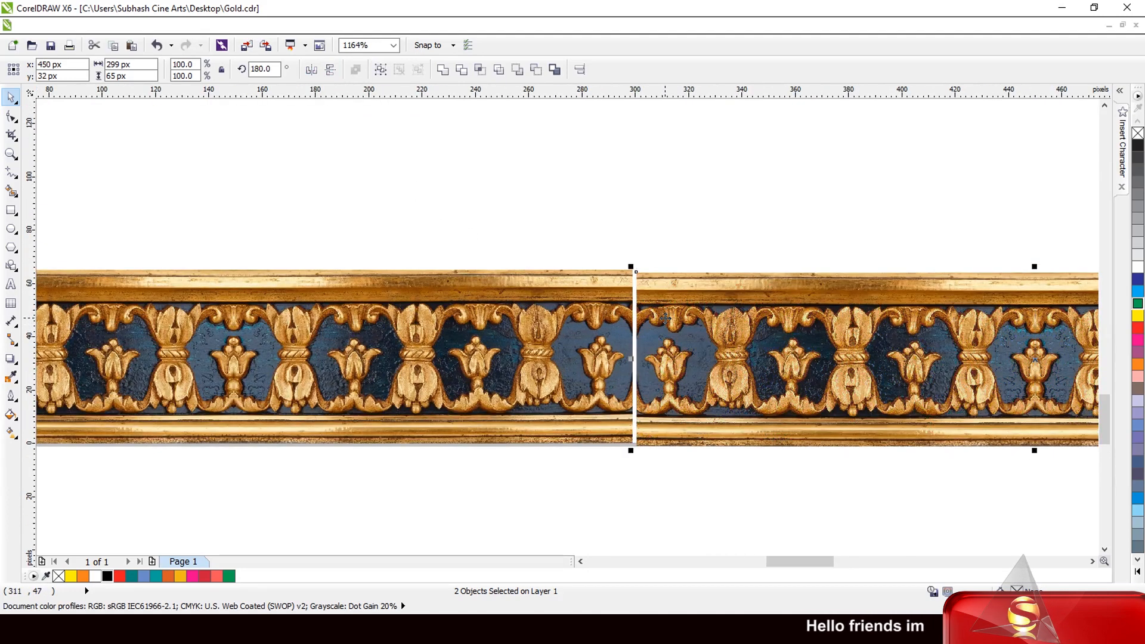
scroll(666, 317, down, 4)
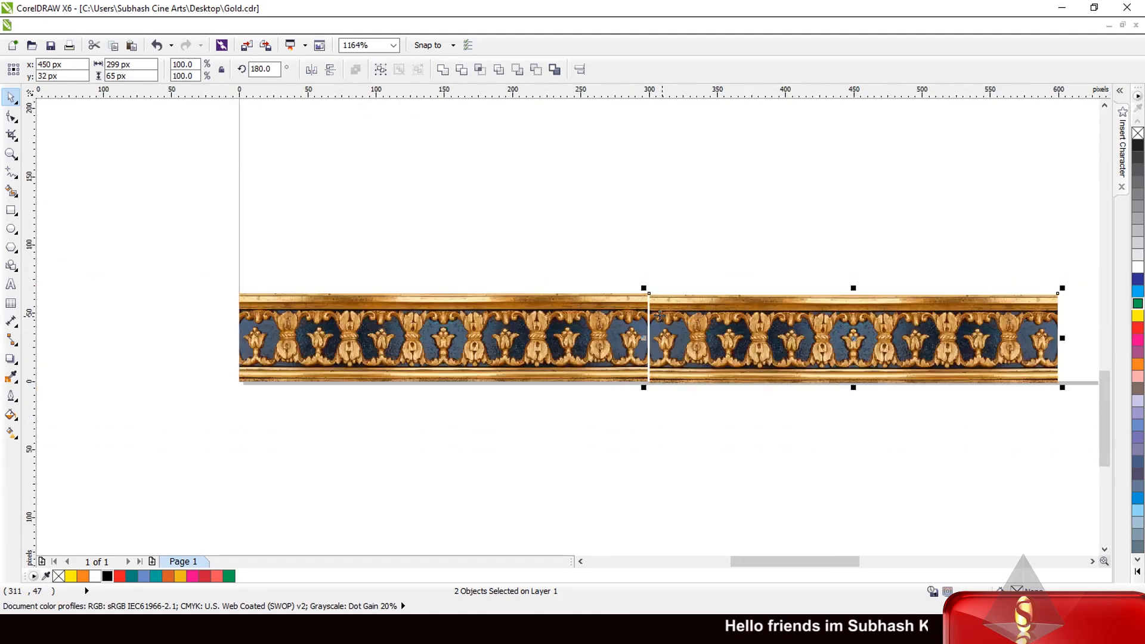
Delete all four pieces of the blue-and-gold border.
drag(301, 234, 826, 394)
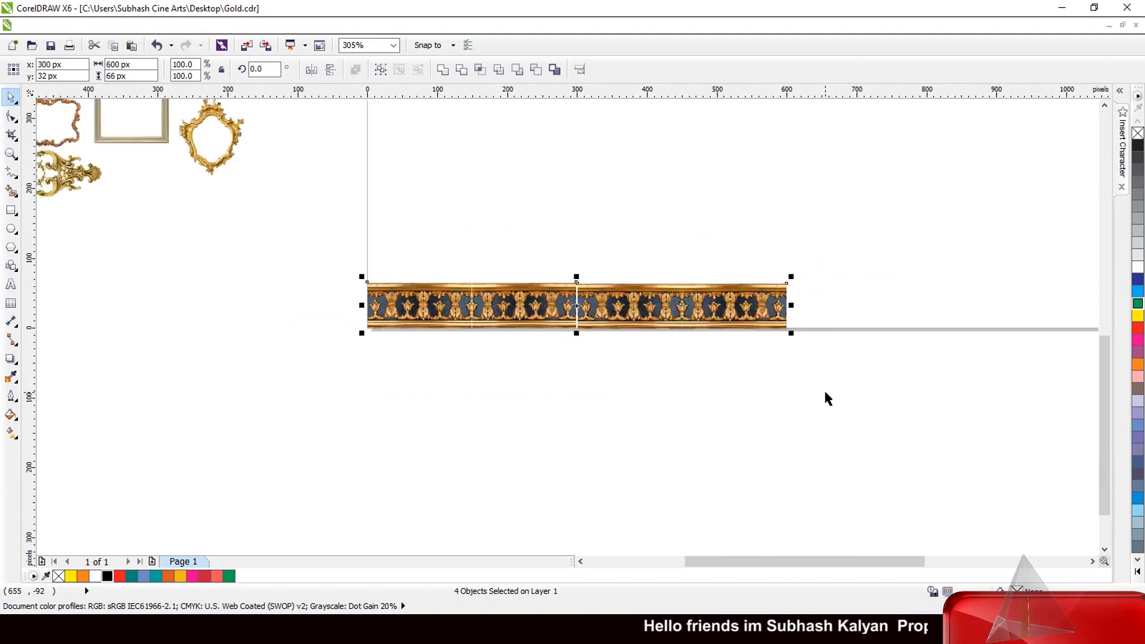
key(Delete)
scroll(825, 394, down, 2)
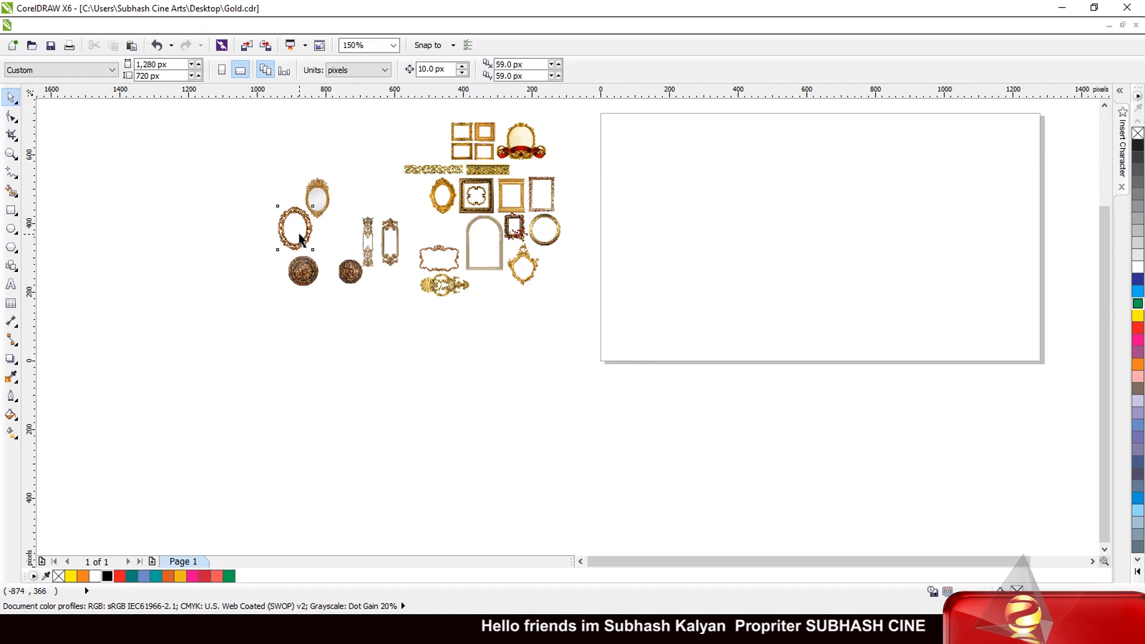
Move the oval scrollwork frame onto the page and enlarge it from its centre to about 727 by 902 px.
drag(301, 239, 800, 206)
scroll(513, 289, down, 4)
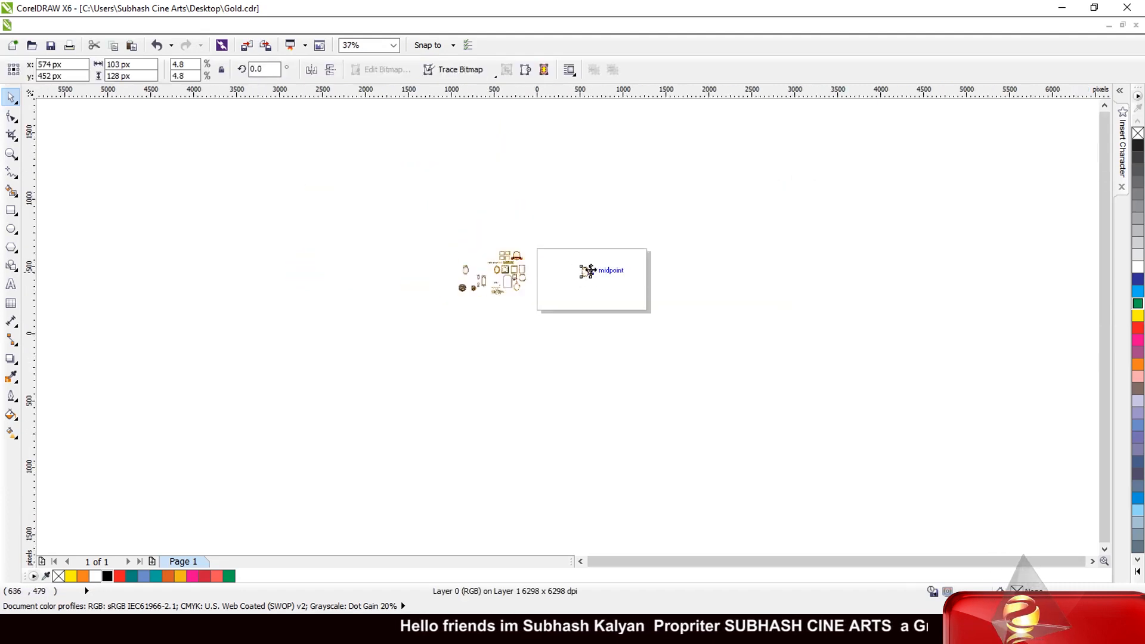
scroll(588, 271, up, 5)
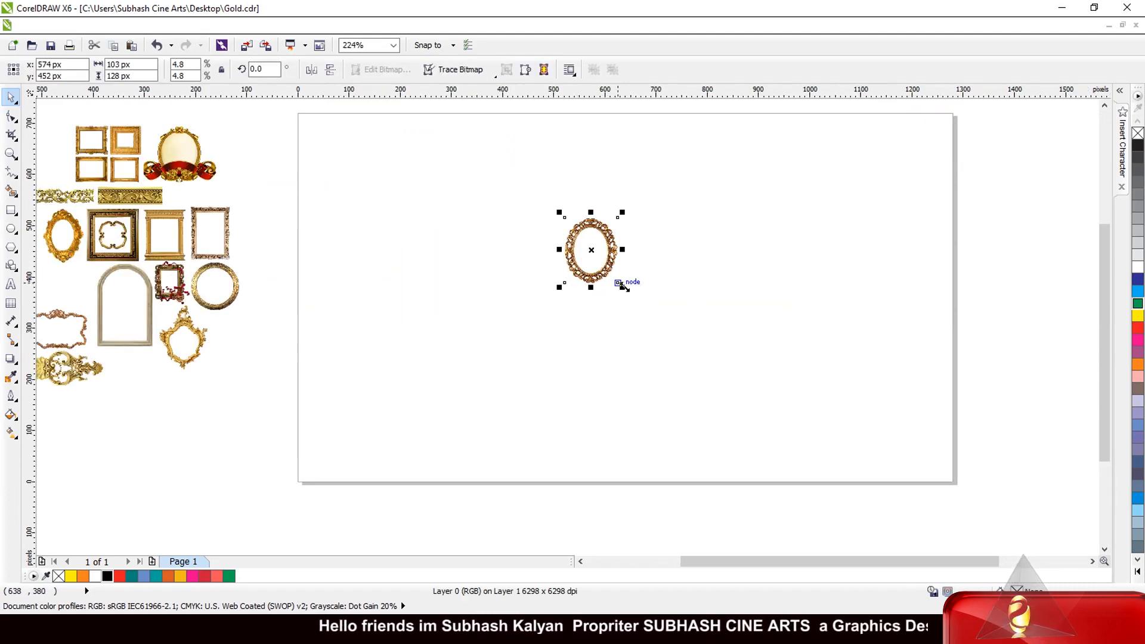
drag(623, 286, 805, 483)
scroll(587, 336, down, 2)
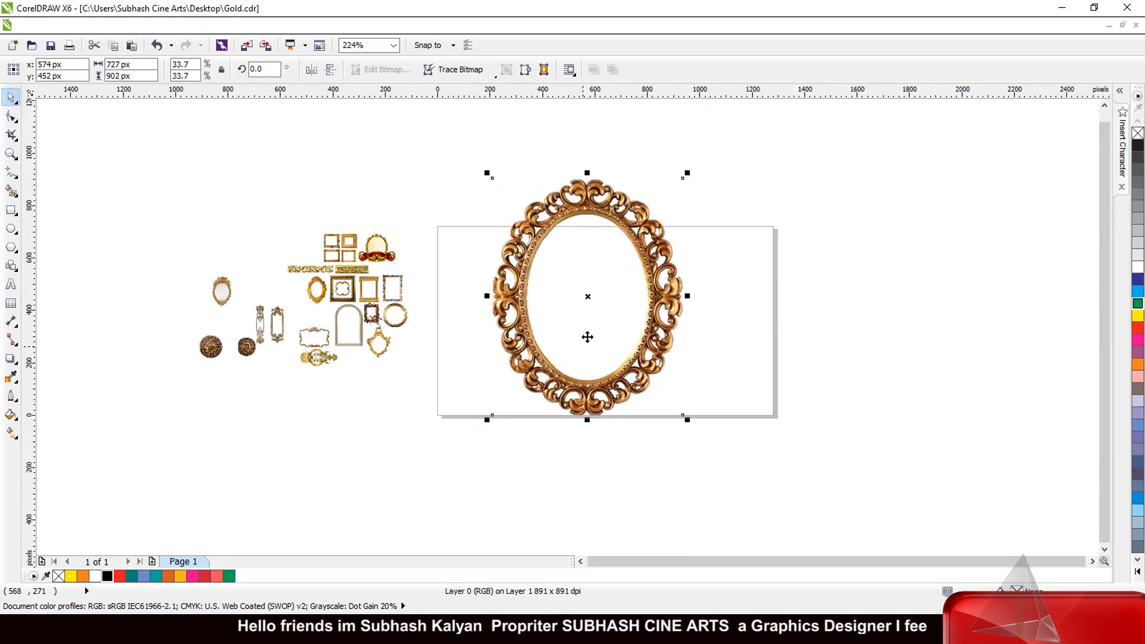
Examine the oval frame's scrollwork up close, and delete the frame.
scroll(575, 263, up, 5)
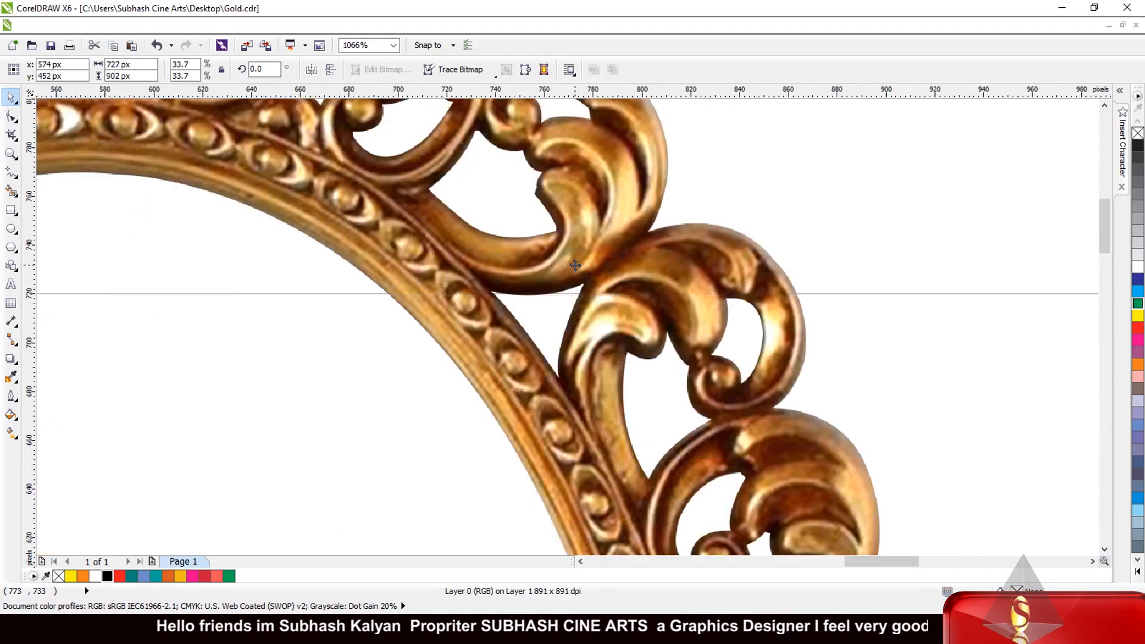
scroll(576, 263, down, 2)
scroll(576, 263, down, 3)
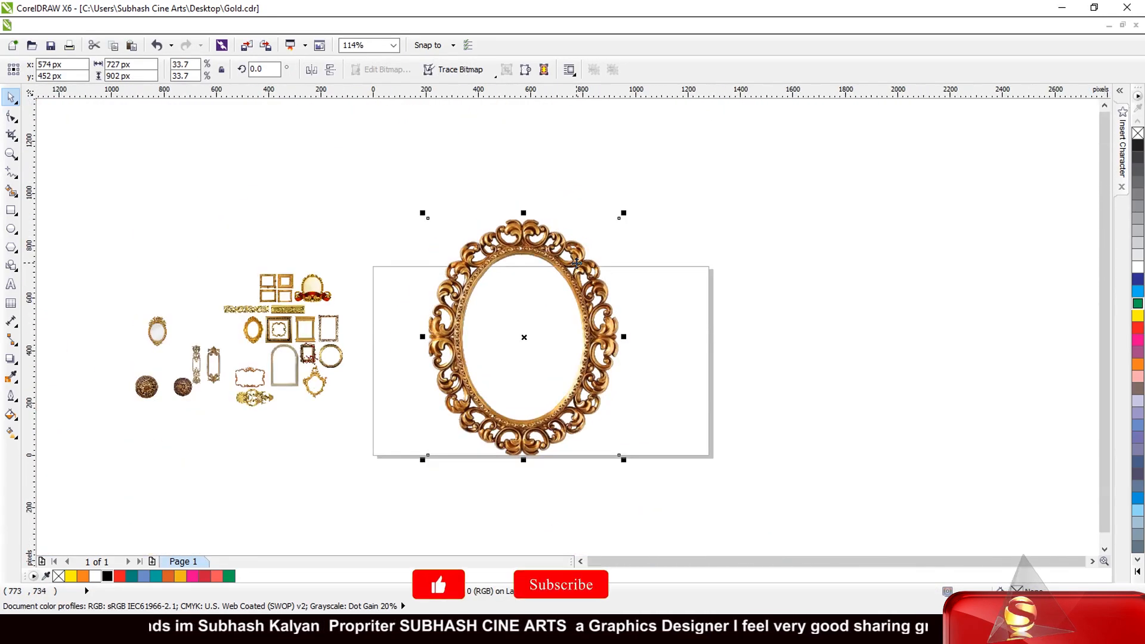
key(Delete)
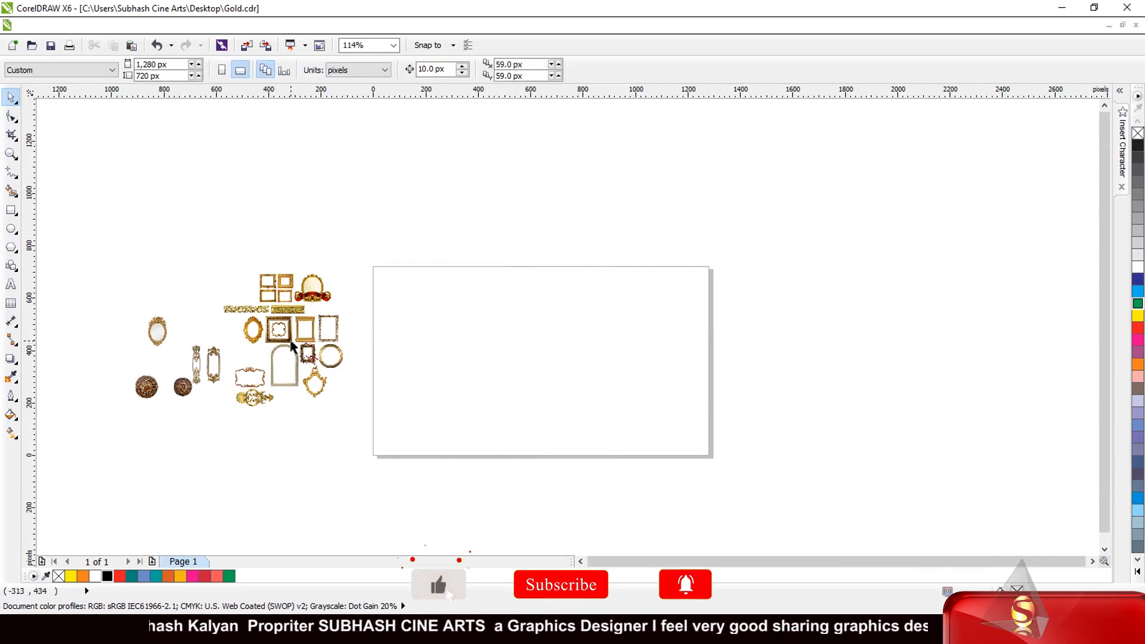
Show the horizontal gold shell ornament on the page at about 830 by 398 px, and delete it.
drag(265, 390, 632, 430)
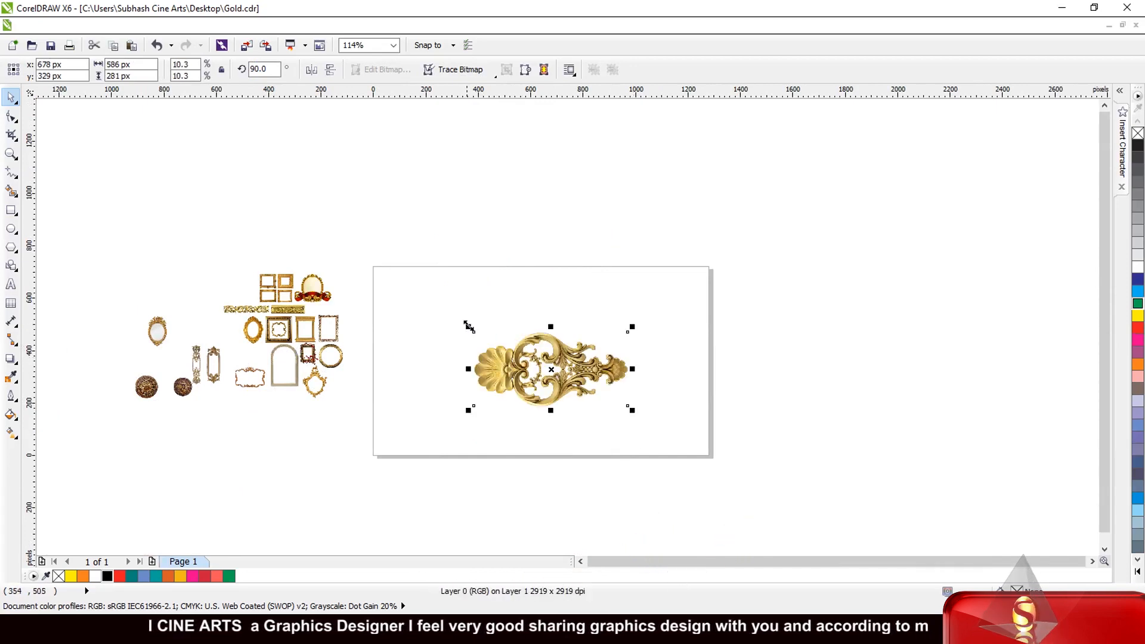
drag(469, 328, 407, 294)
key(shift+F2)
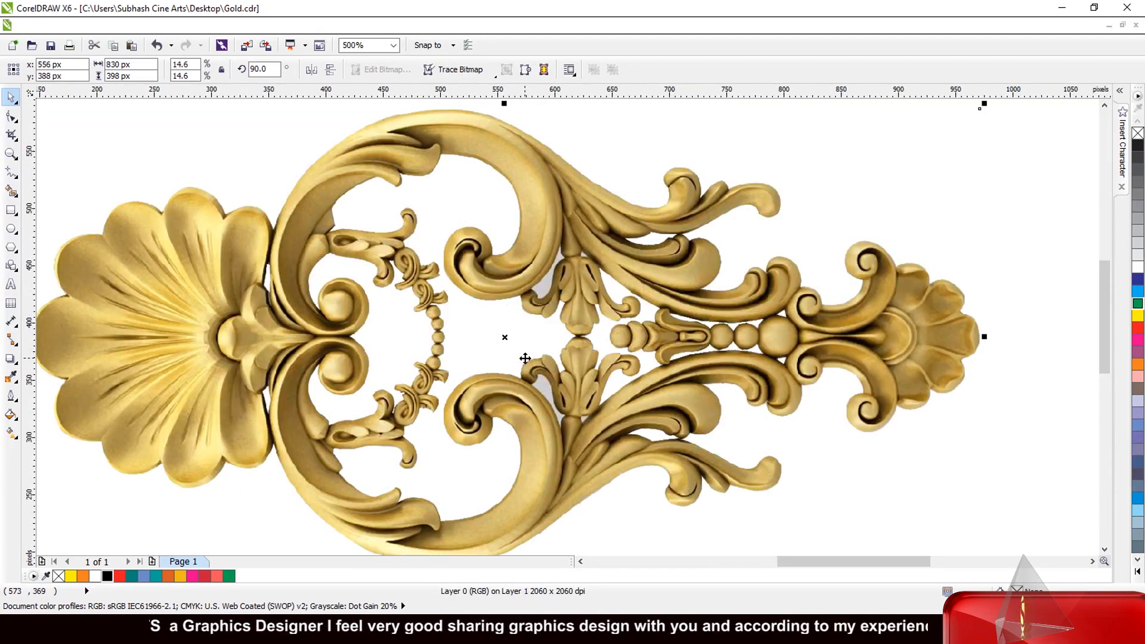
key(Delete)
Show the set of four rectangular gold frames on the page at about 760 by 647 px, and delete it.
scroll(524, 352, down, 4)
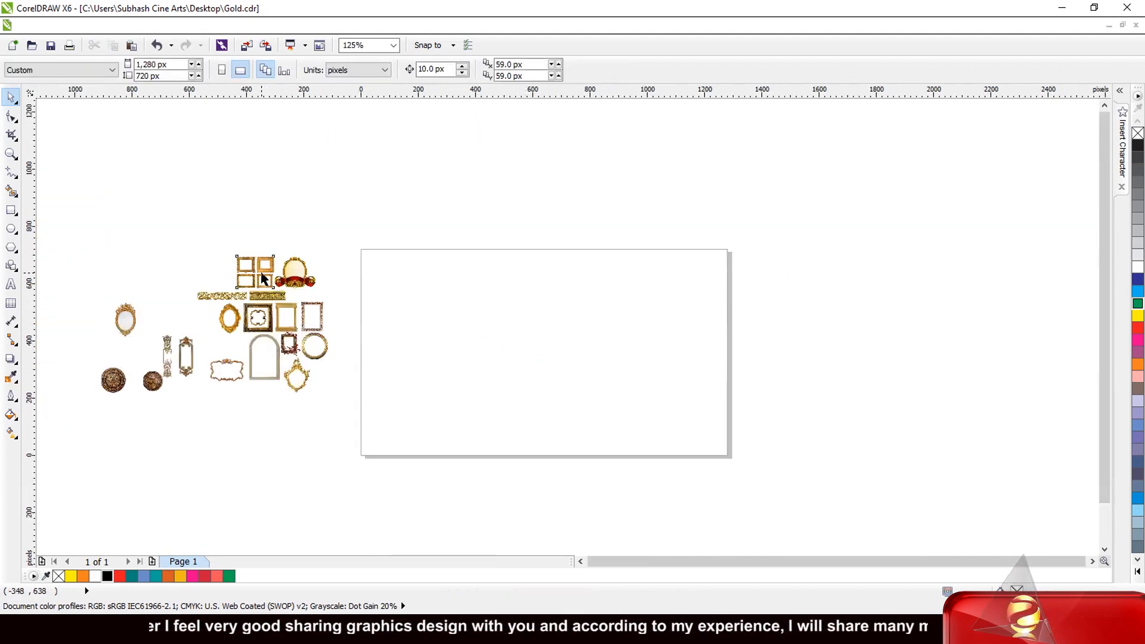
drag(263, 279, 667, 494)
mouse_move(621, 422)
mouse_down()
mouse_move(606, 410)
mouse_move(598, 422)
mouse_up()
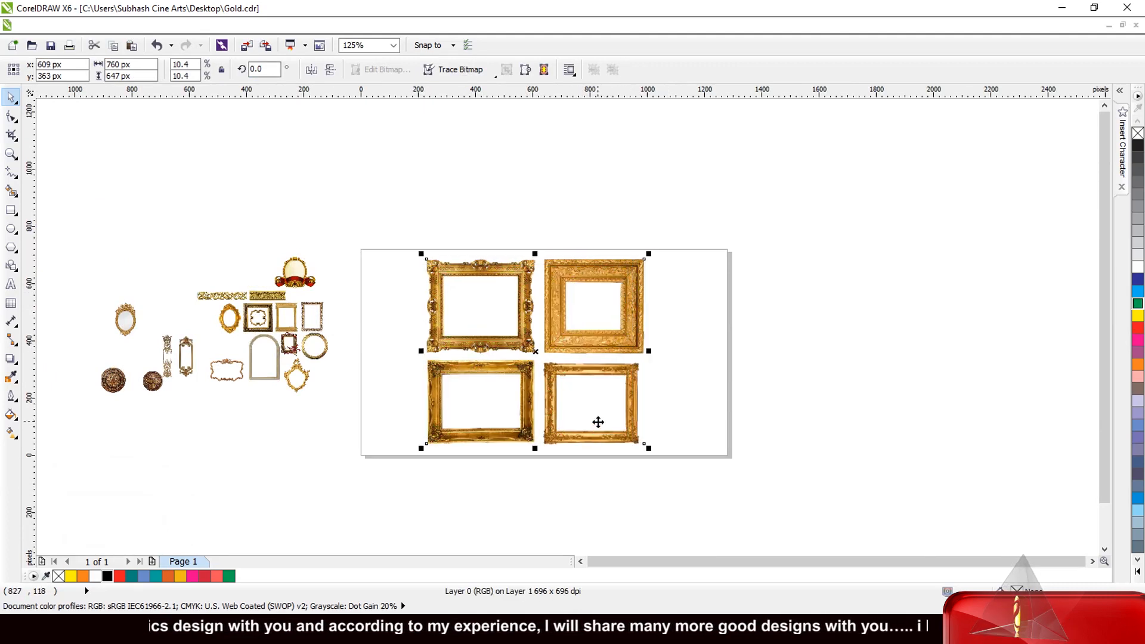
key(Delete)
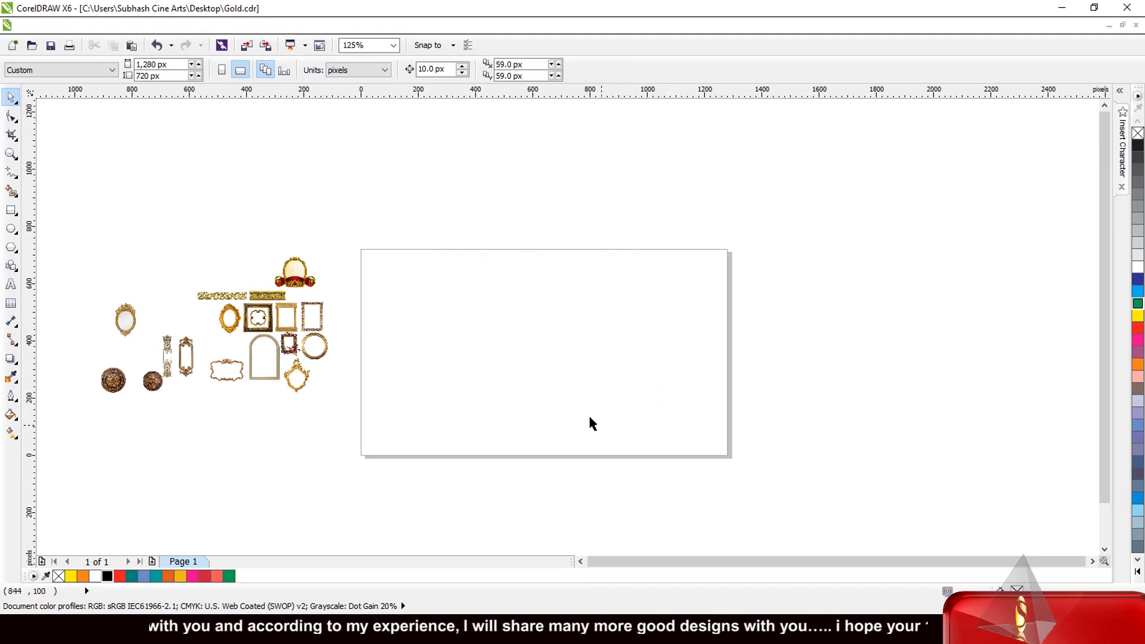
Move the cluster of frames and borders nearest the page onto it, enlarge it to about 1,239 by 1,289 px and examine the details.
drag(187, 248, 370, 455)
drag(286, 334, 656, 376)
drag(610, 427, 761, 542)
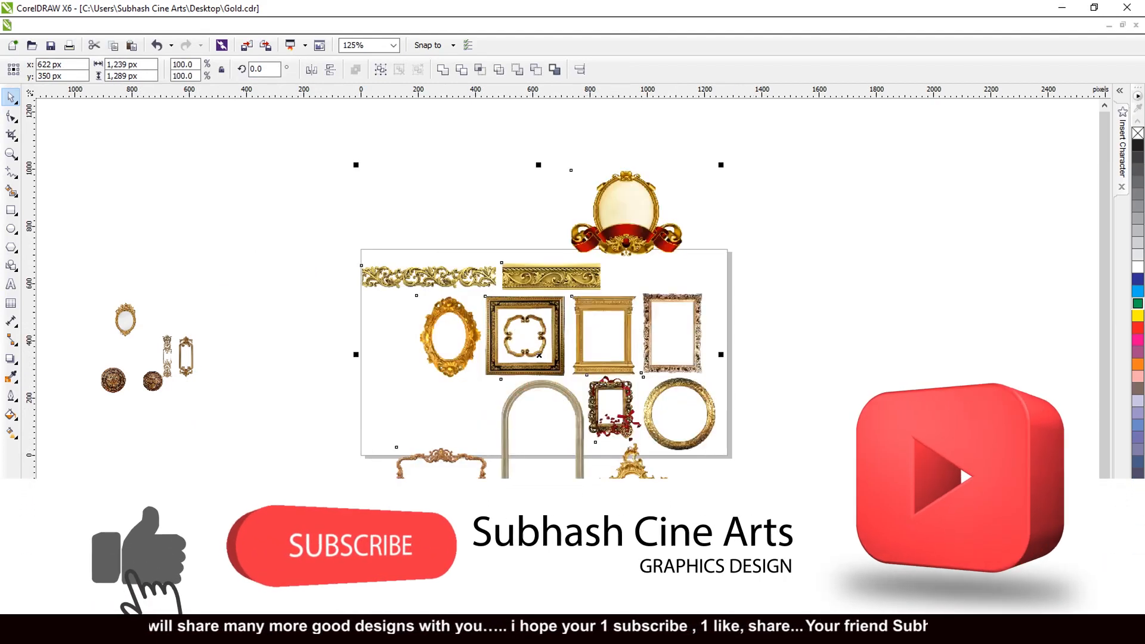
scroll(587, 317, up, 4)
scroll(587, 316, up, 8)
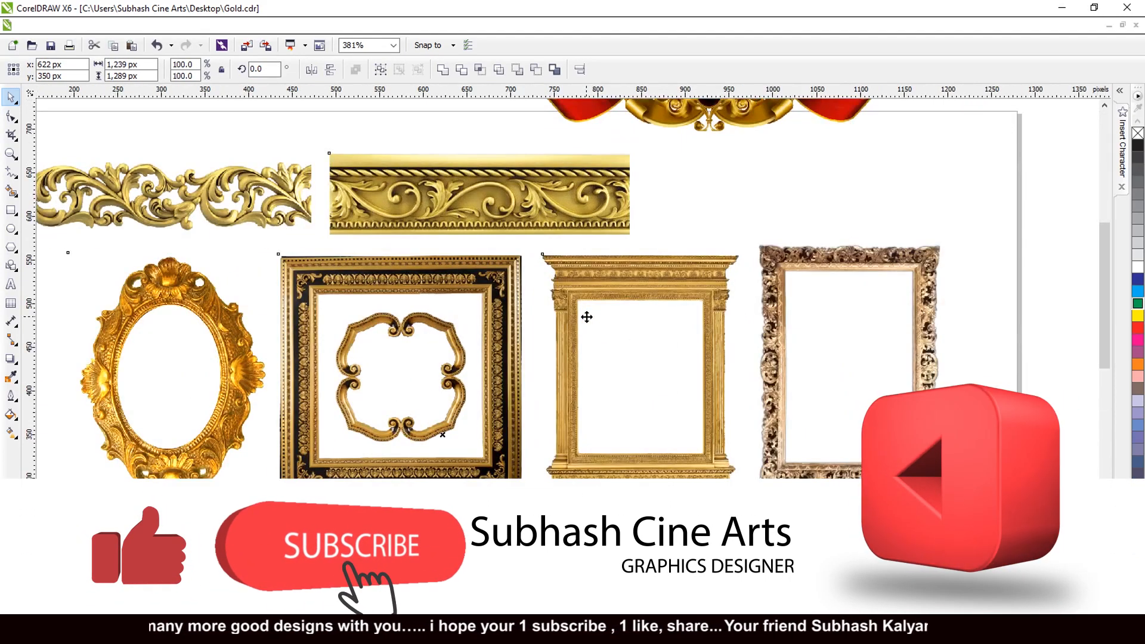